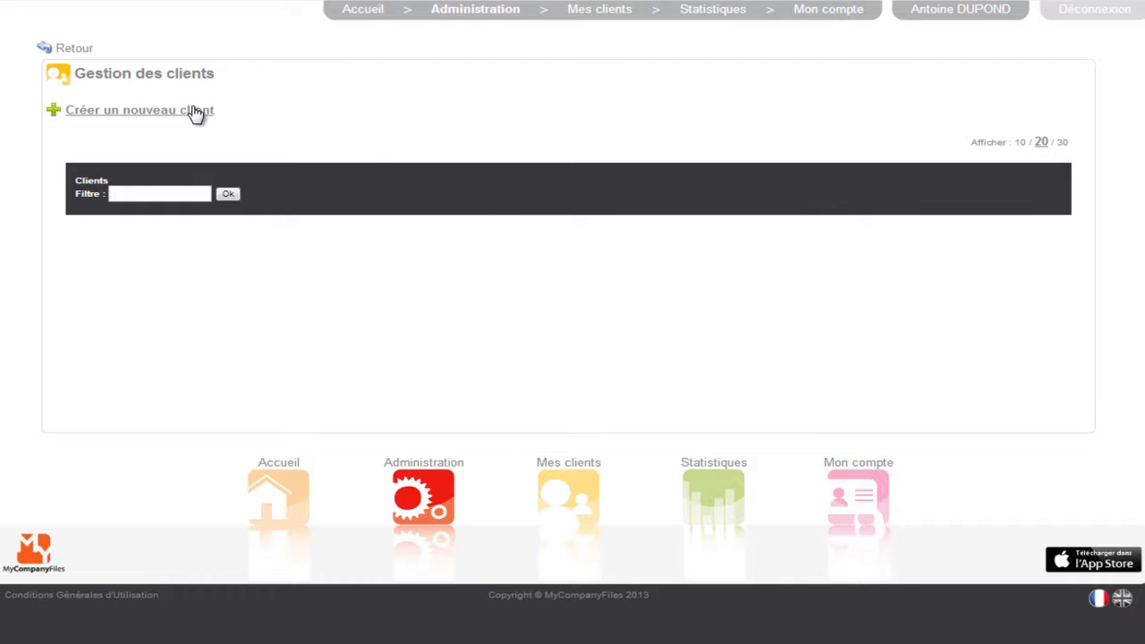
Start creating a new client from the client list, named Client 1, in the France client group
click(195, 112)
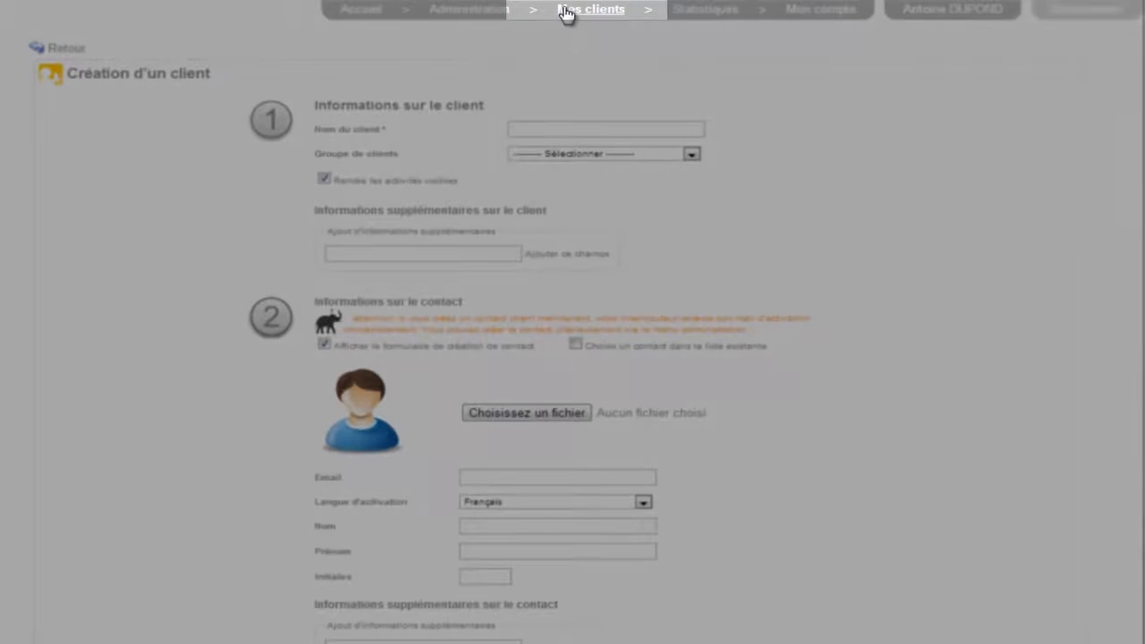
click(565, 11)
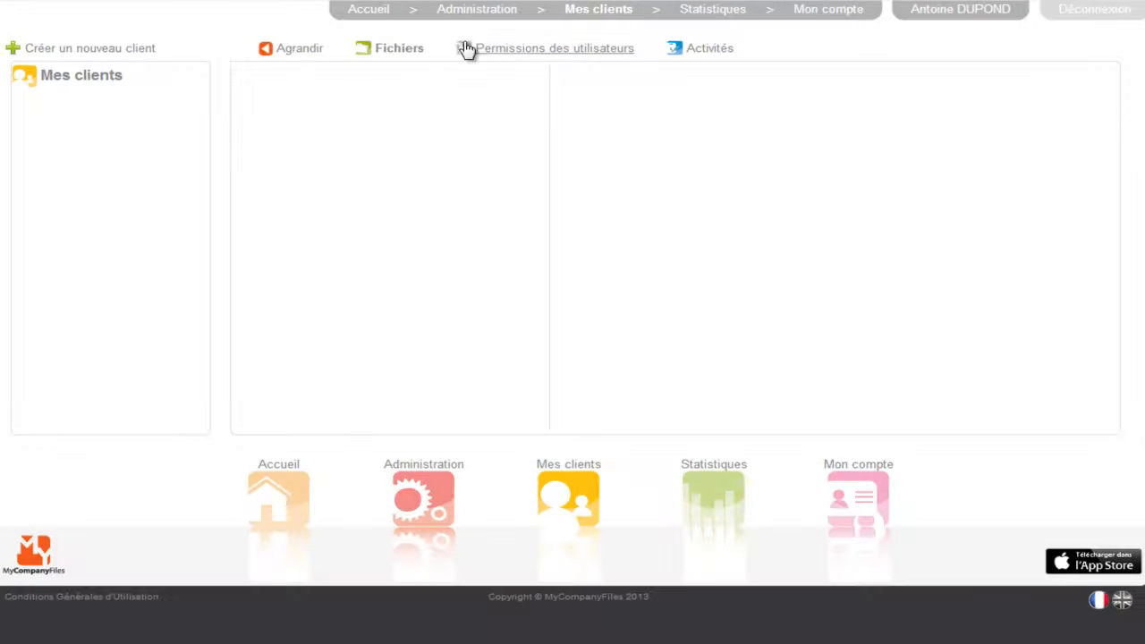
click(152, 51)
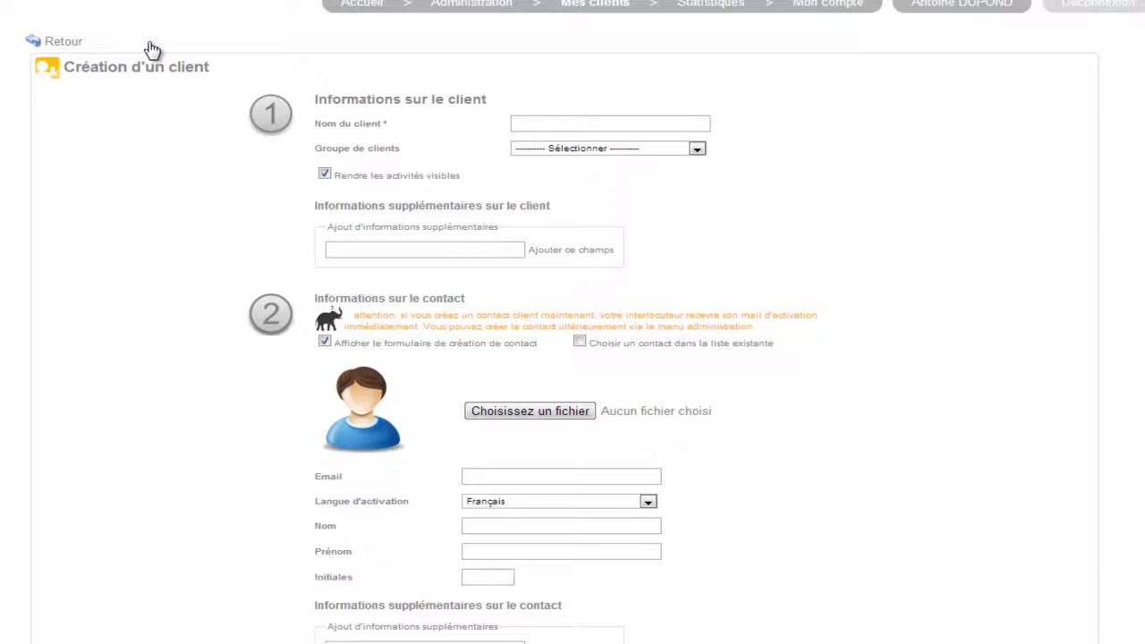
click(563, 74)
text(Client 1)
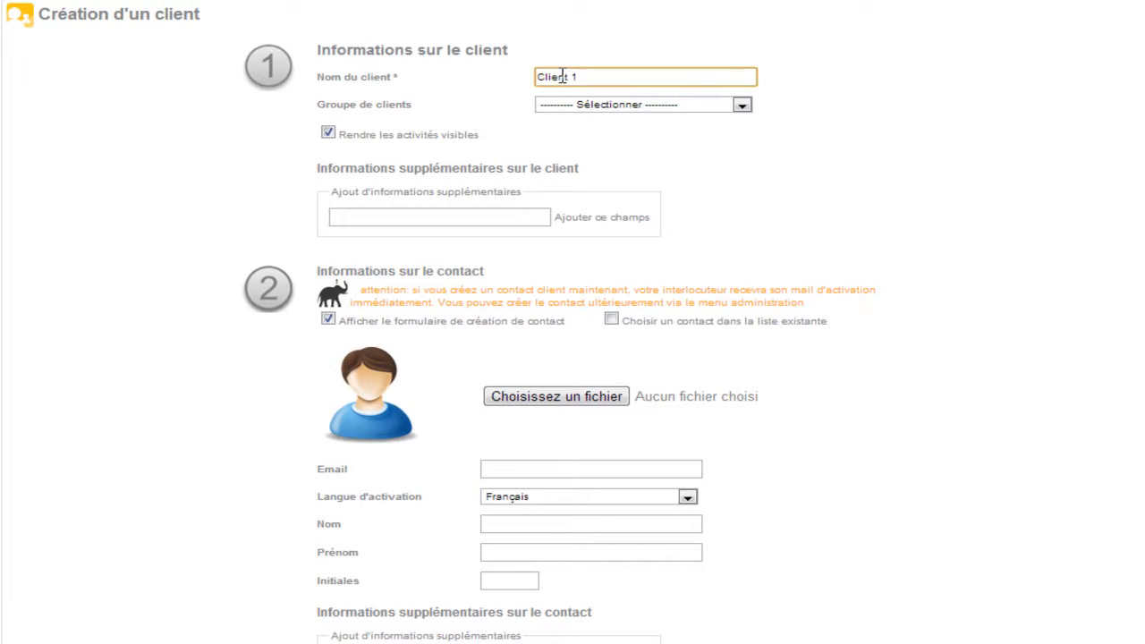
click(733, 105)
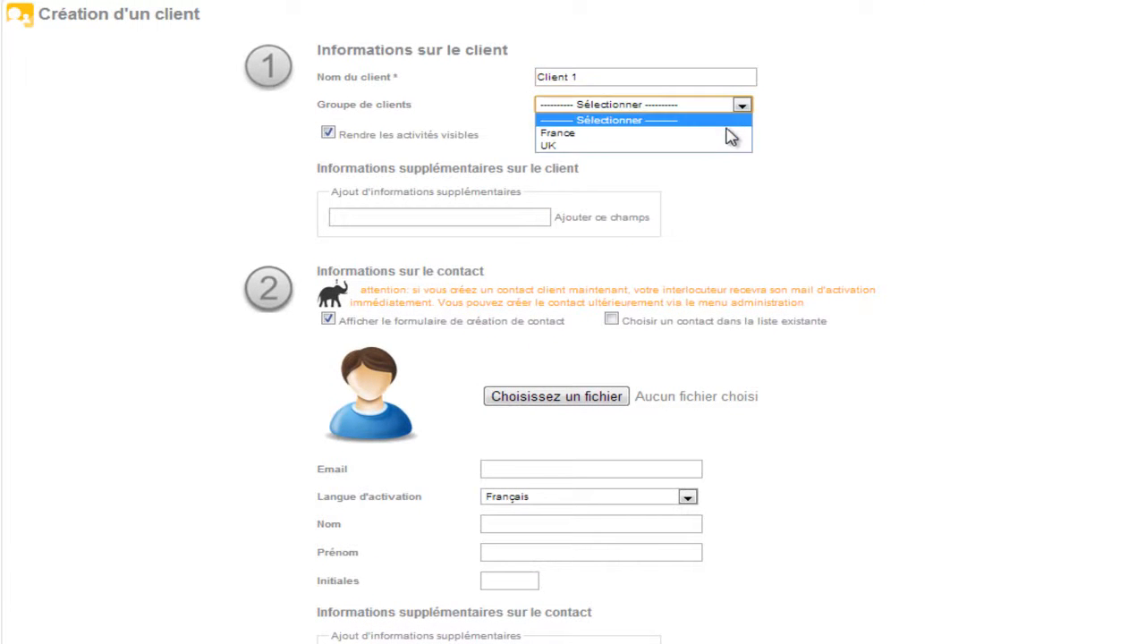
click(732, 133)
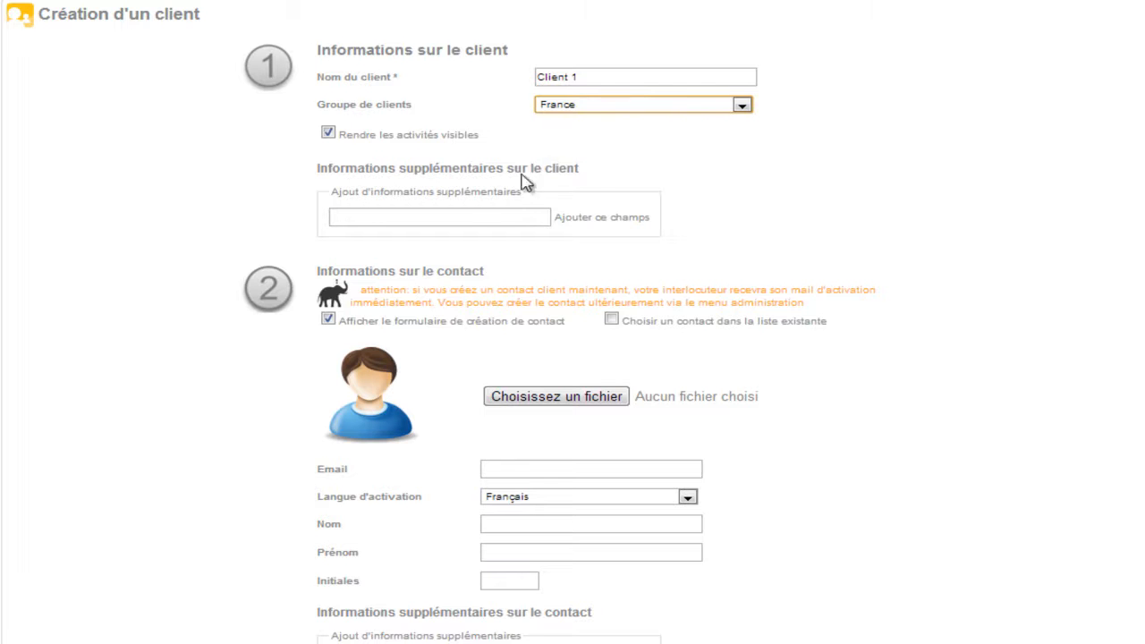
Fill in the client contact's e-mail, last name, first name and initials
click(581, 463)
key(ctrl+v)
click(609, 519)
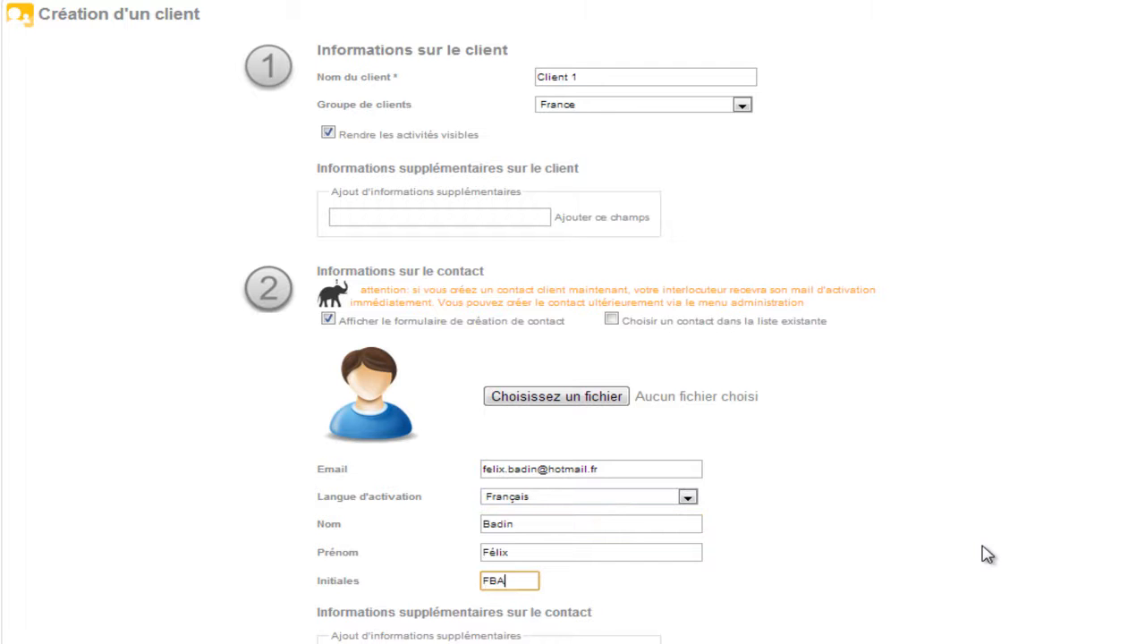
Give the first, second and fifth users Lecture rights and the fourth Aucun, and create the client with the Arborescence-type folder template
scroll(984, 554, down, 7)
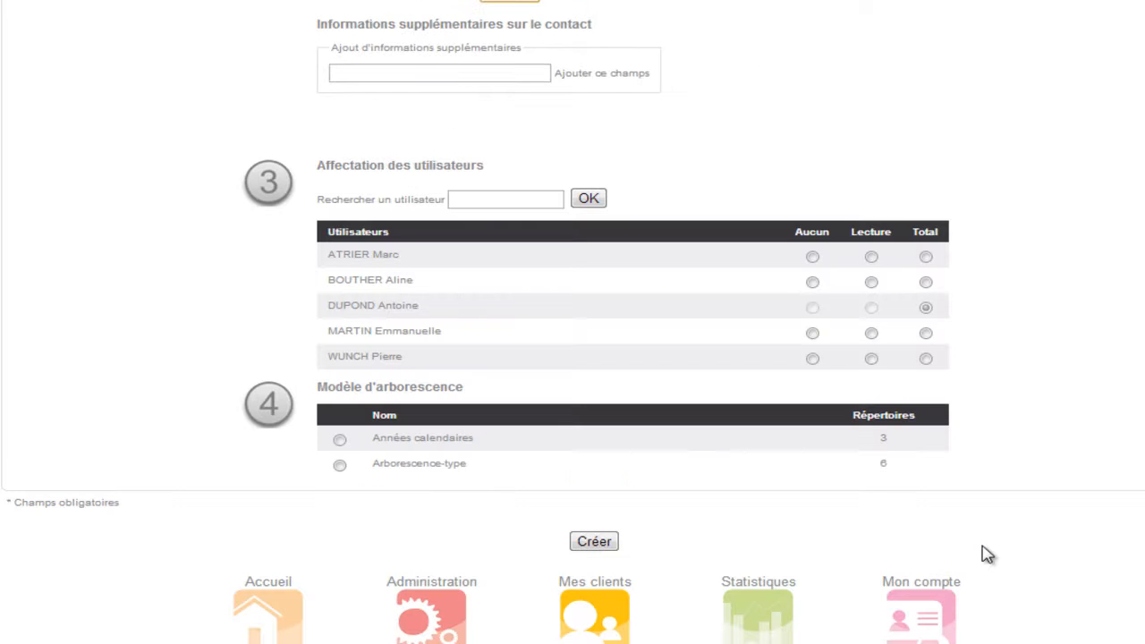
click(871, 282)
click(871, 257)
click(812, 333)
click(871, 359)
click(340, 465)
click(577, 543)
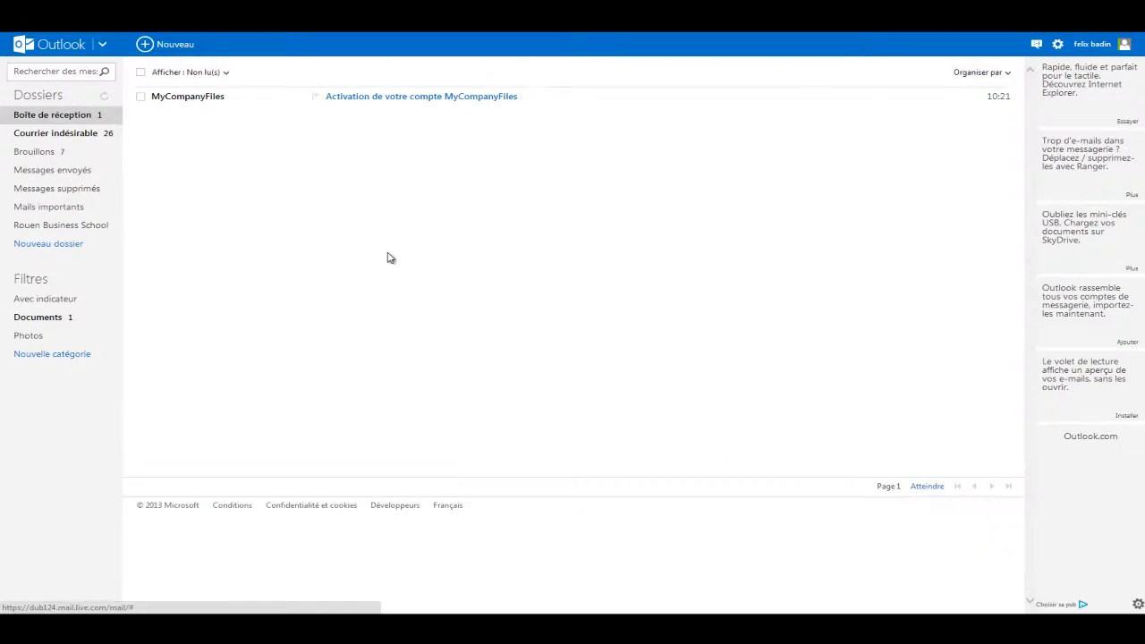
Open the MyCompanyFiles activation e-mail as the contact and activate the account with a confirmed password
click(190, 100)
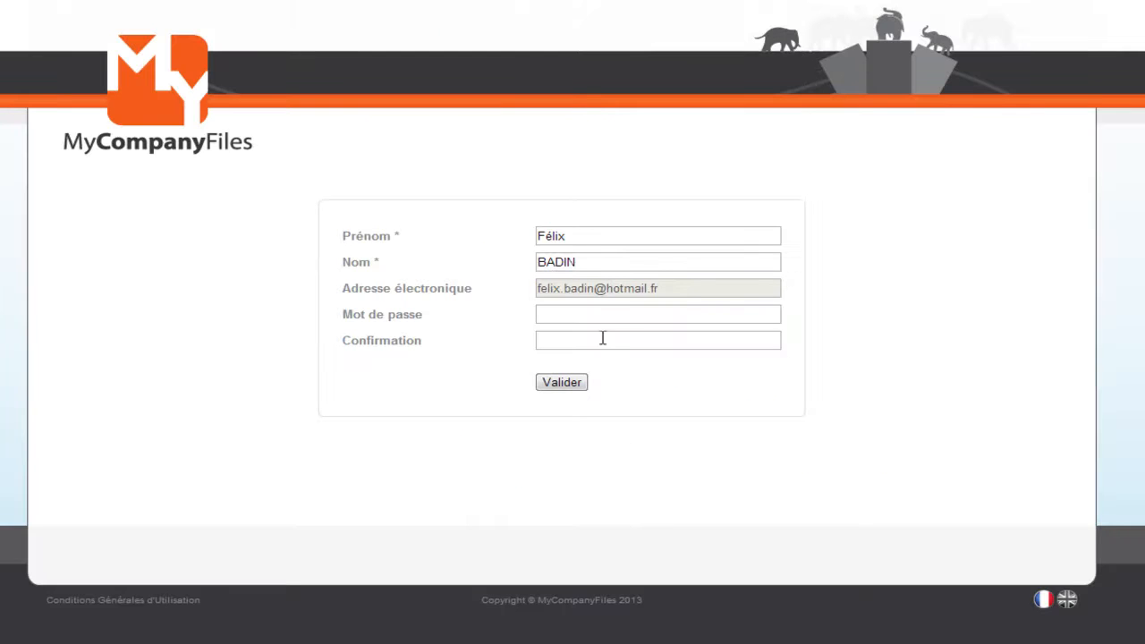
click(596, 319)
click(578, 386)
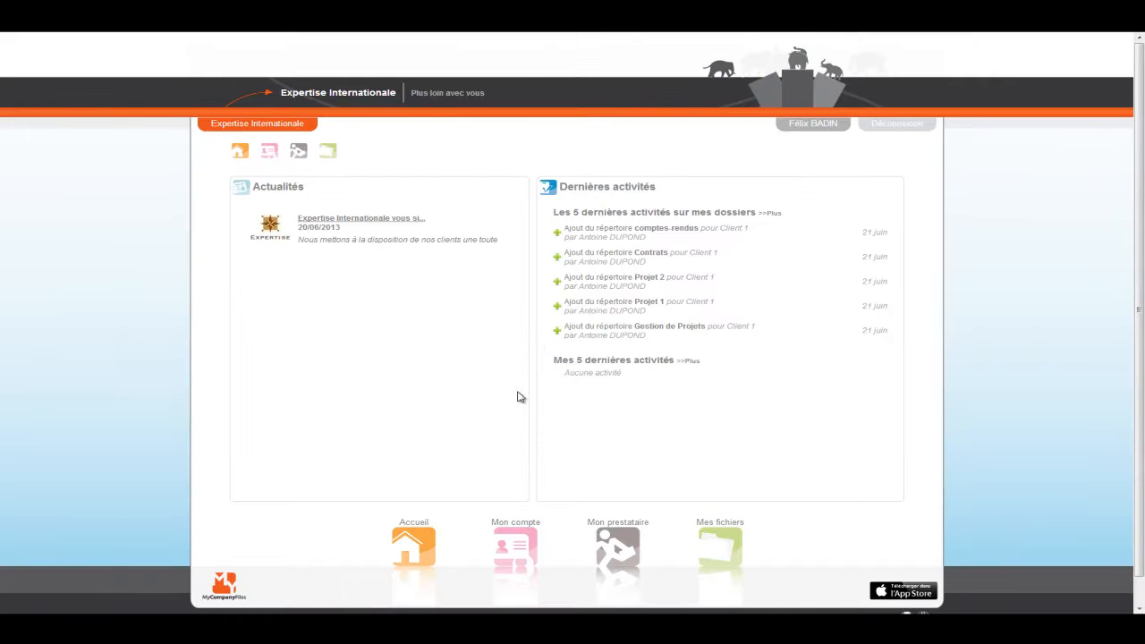
In the contact's account, view the Expertise Internationale news item, the full list of latest folder activities, and the contact's files
click(415, 220)
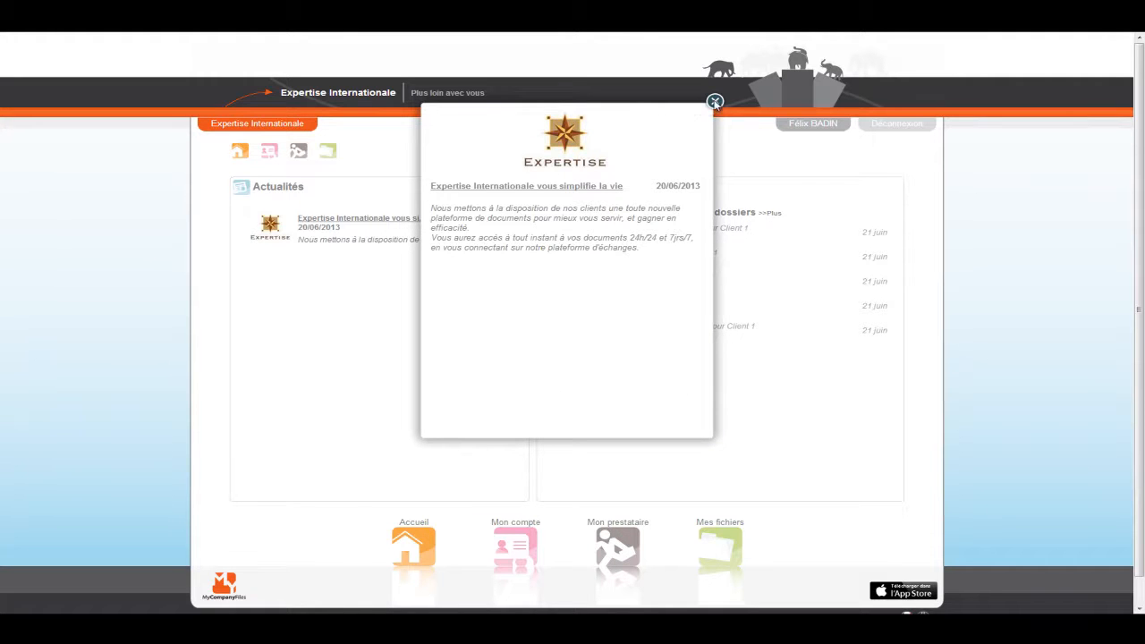
click(715, 102)
click(779, 217)
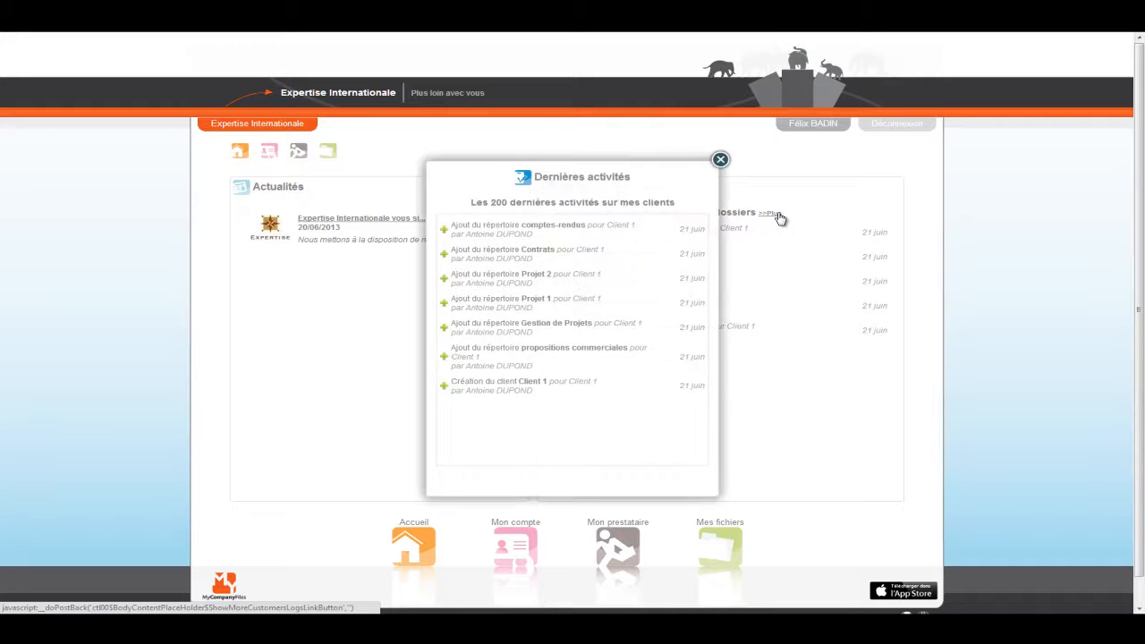
click(721, 160)
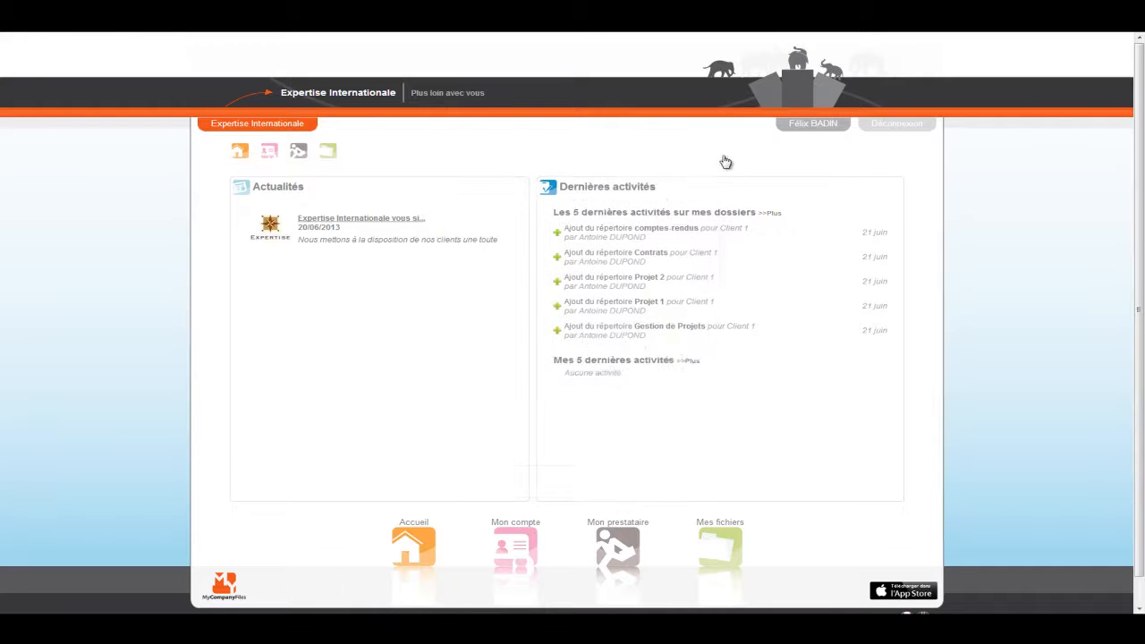
click(706, 553)
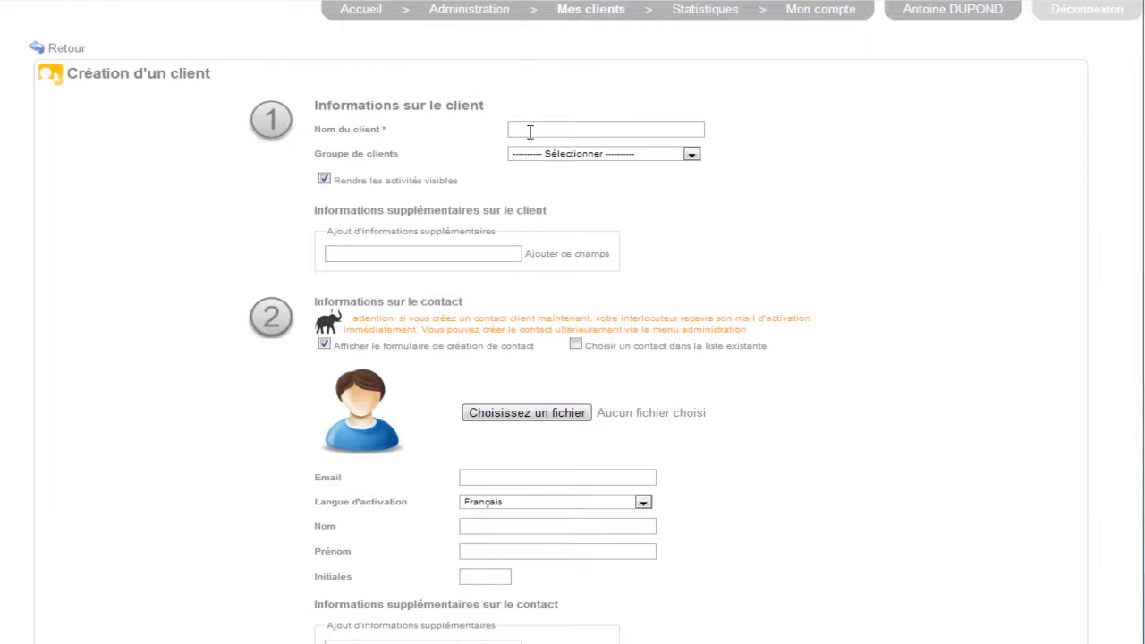
Start a second client record in the provider account, named Client 2, in the UK client group
click(529, 132)
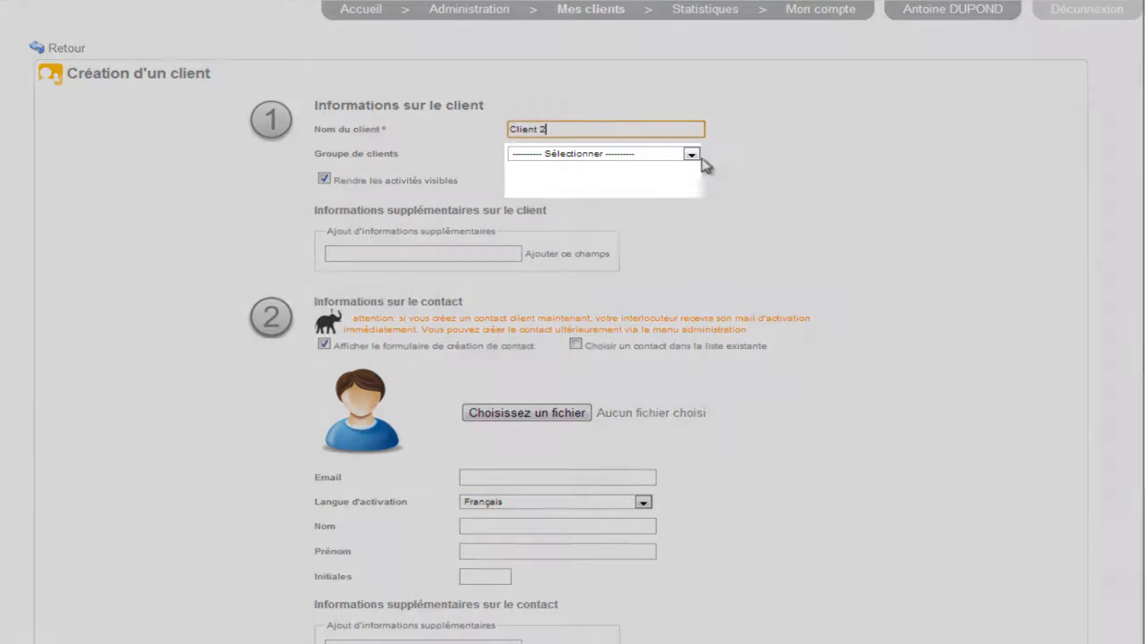
click(690, 156)
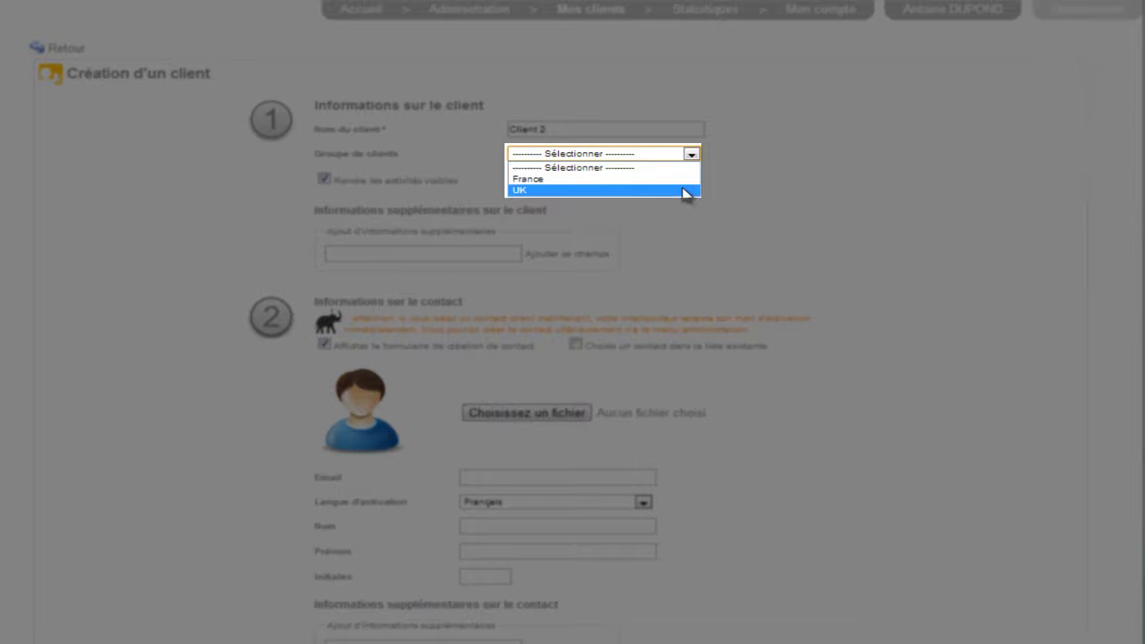
click(685, 192)
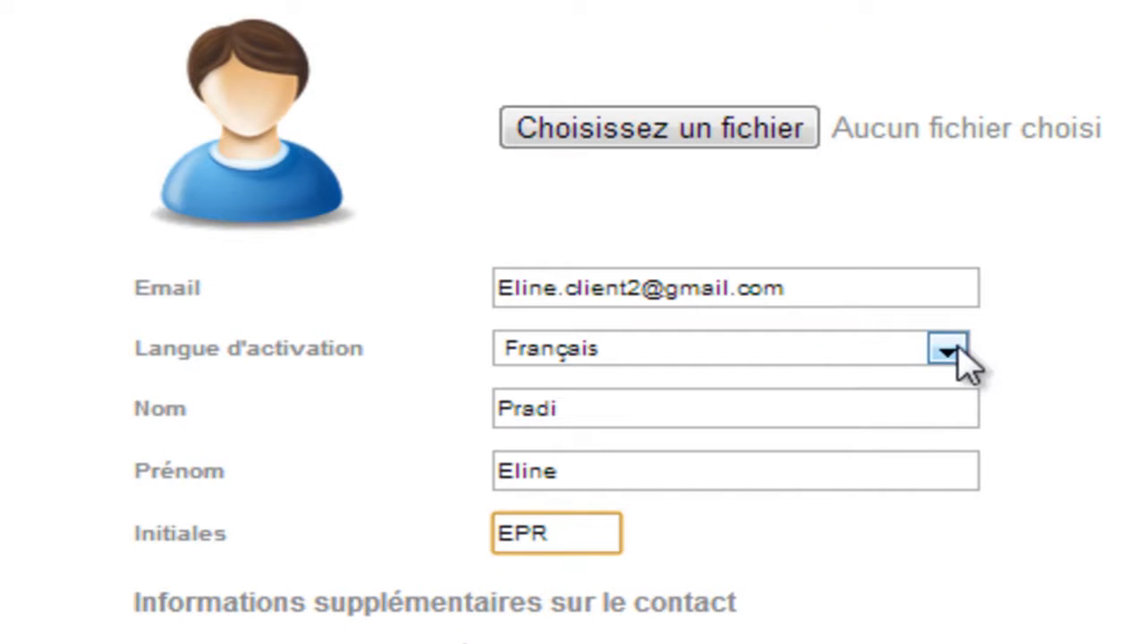
Fill in the contact's e-mail, names and initials with Anglais as activation language, and create the client
click(961, 356)
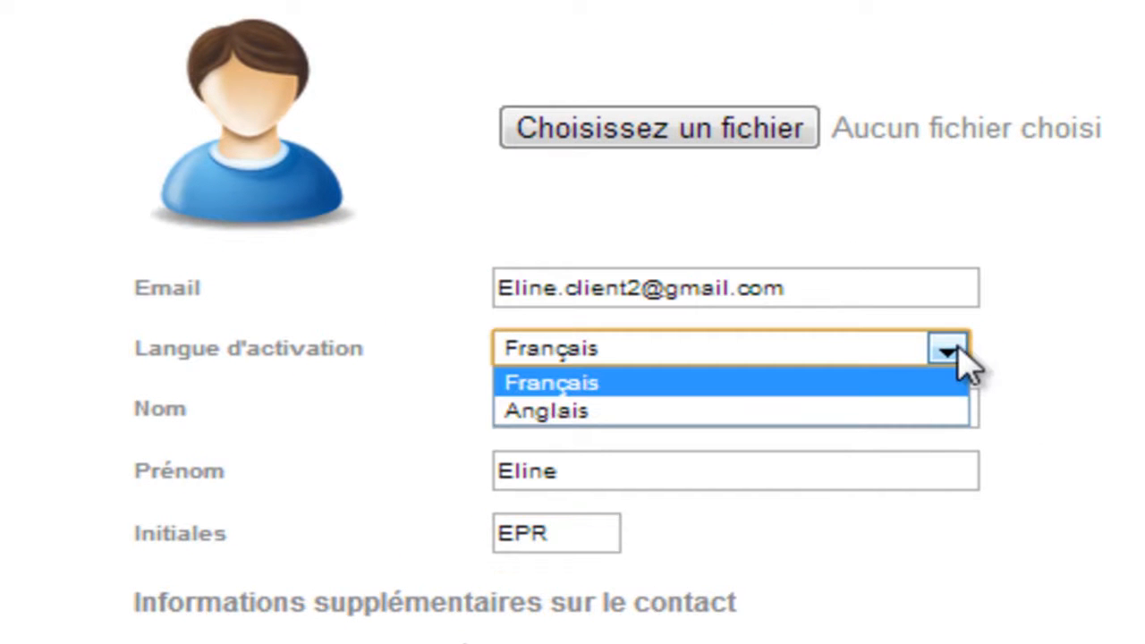
click(956, 413)
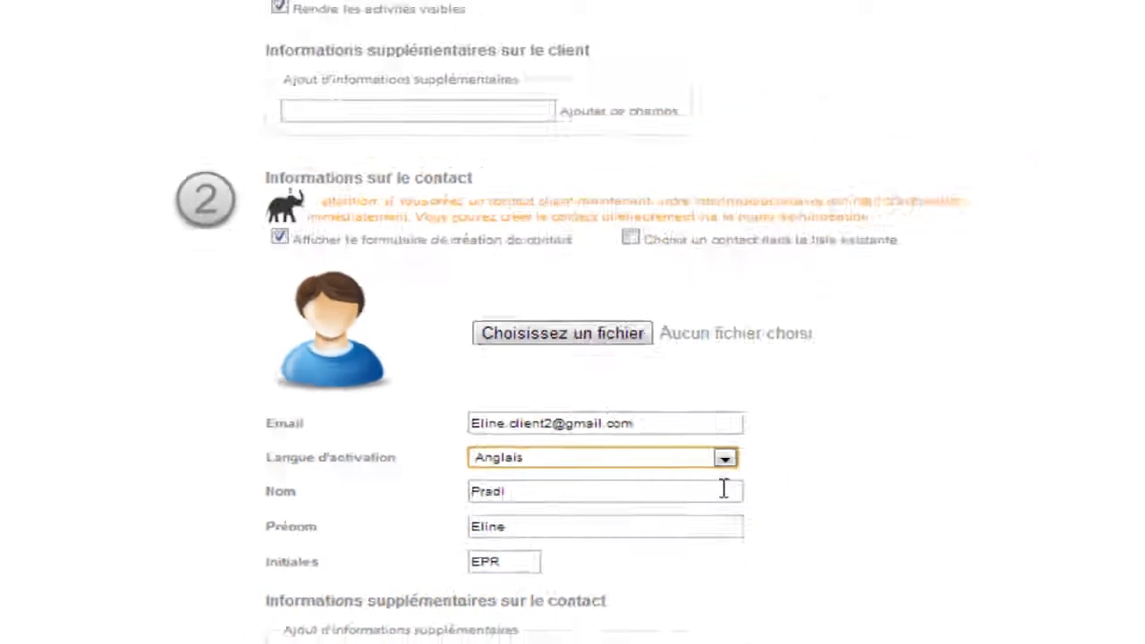
click(560, 538)
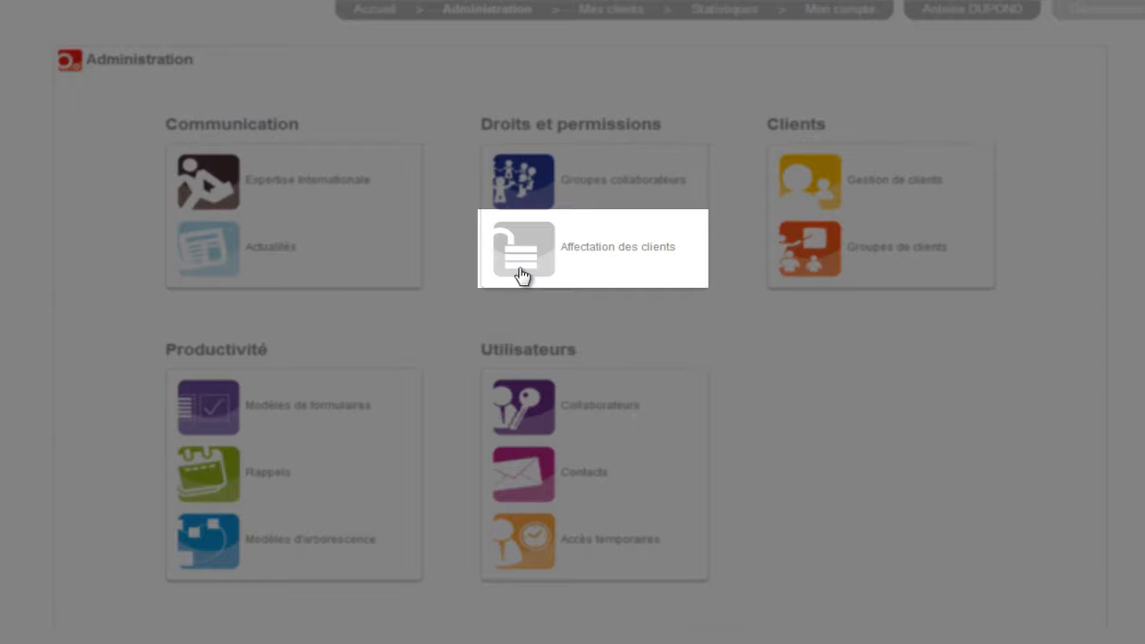
In the client assignments, assign Client 2 to the collaborator in the collaborateurs confirmés group and update the assignments
click(523, 273)
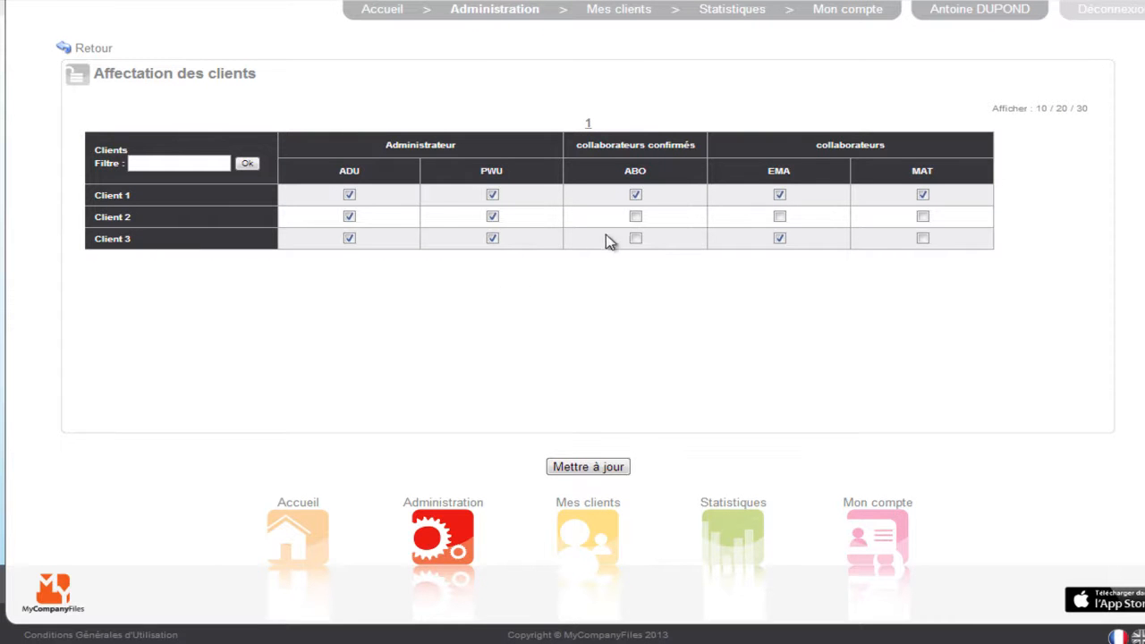
click(635, 218)
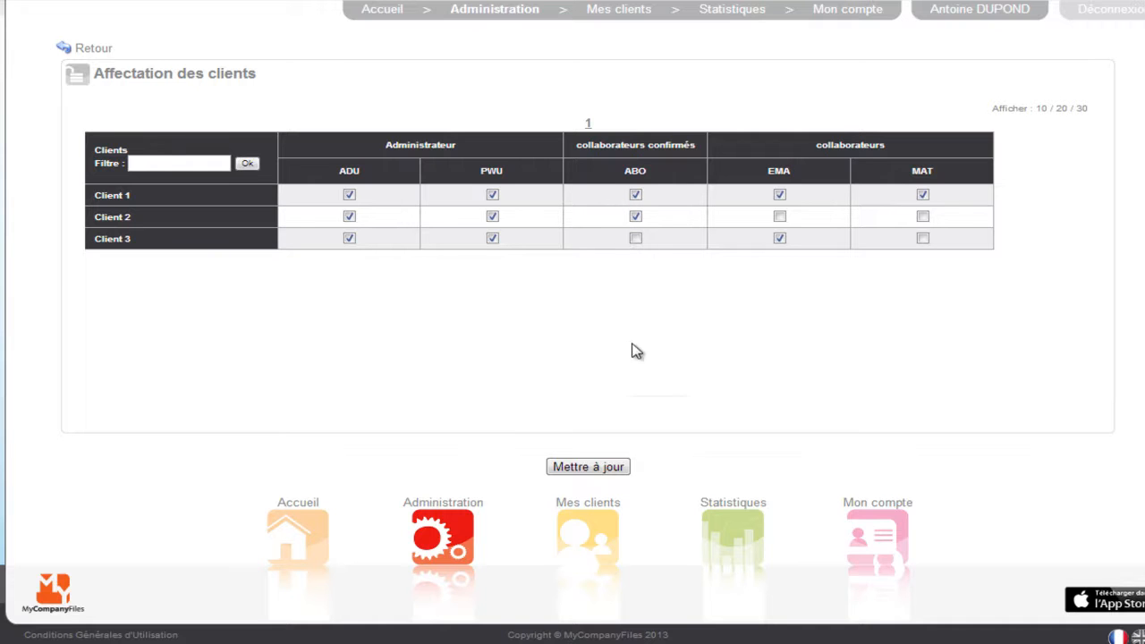
click(615, 470)
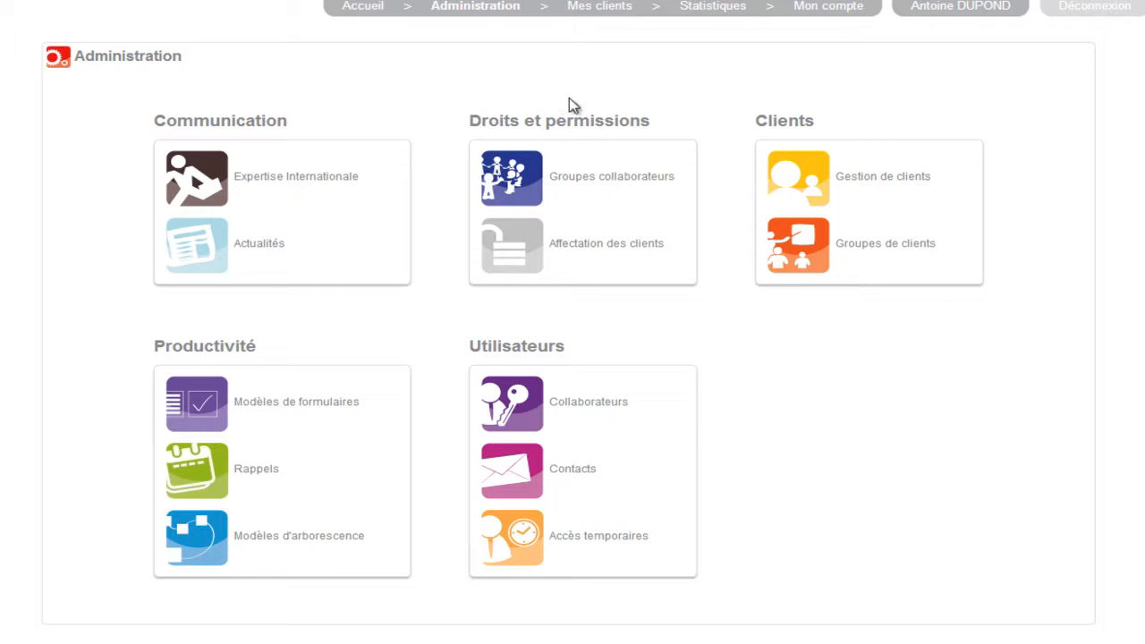
In Client 3's user permissions, give the first collaborator Total rights including sub-elements, and open the comptes-rendus folder's rights
click(599, 7)
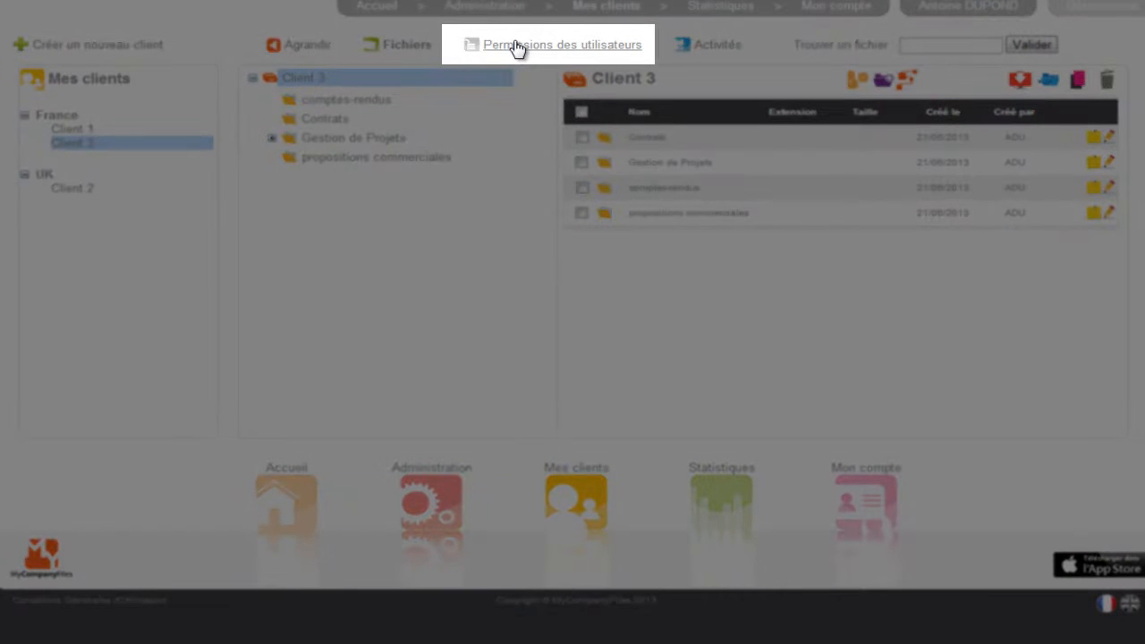
click(517, 49)
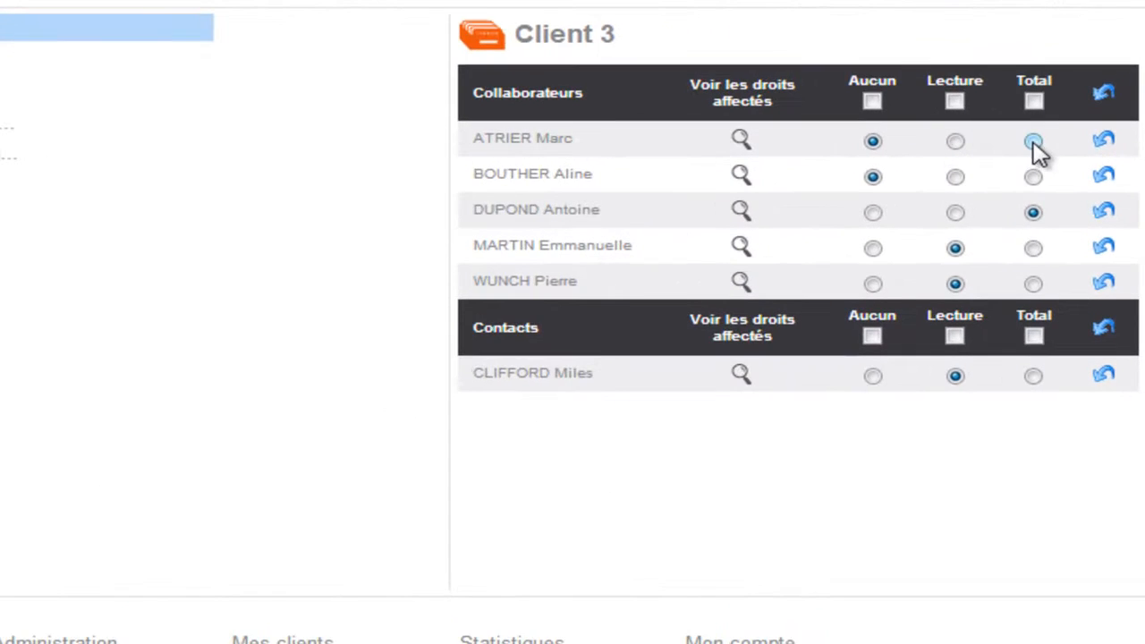
click(1033, 143)
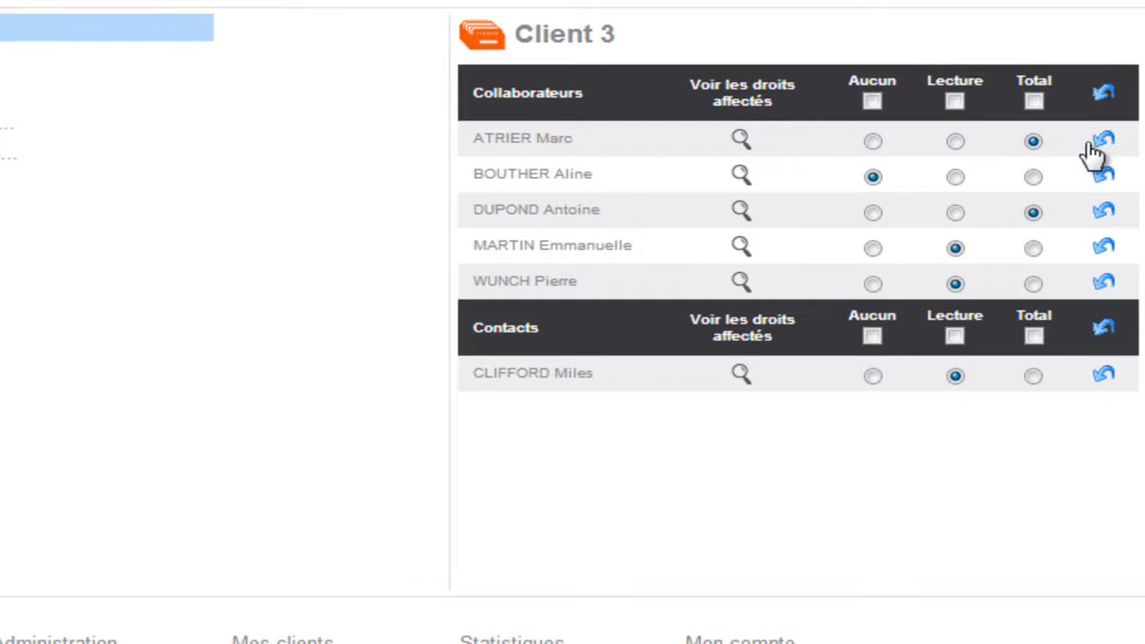
click(1103, 142)
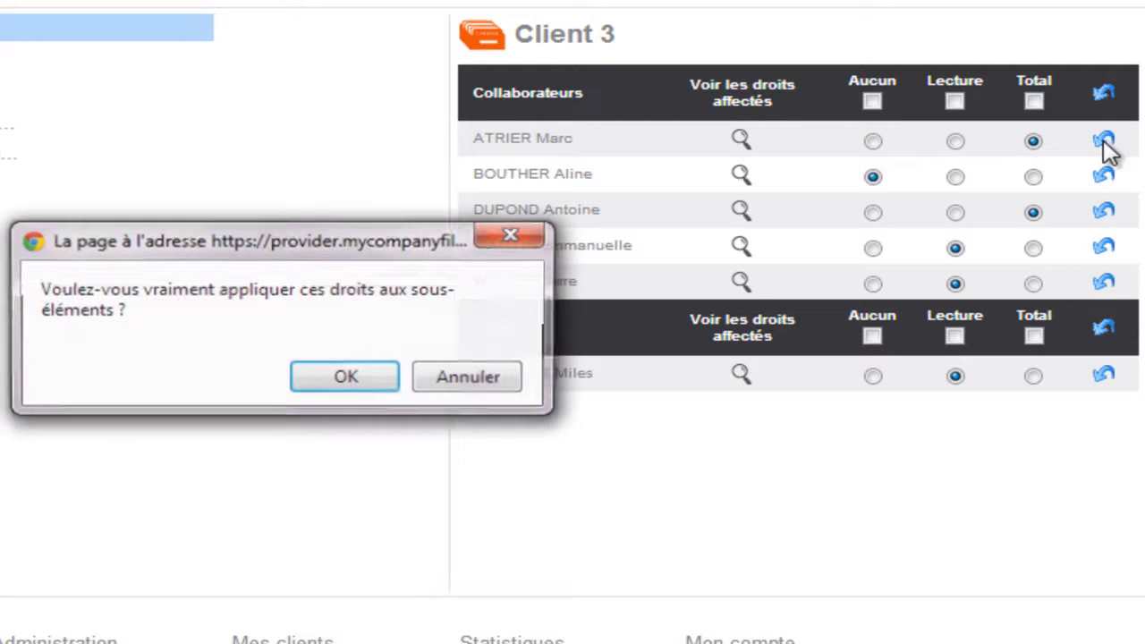
click(370, 379)
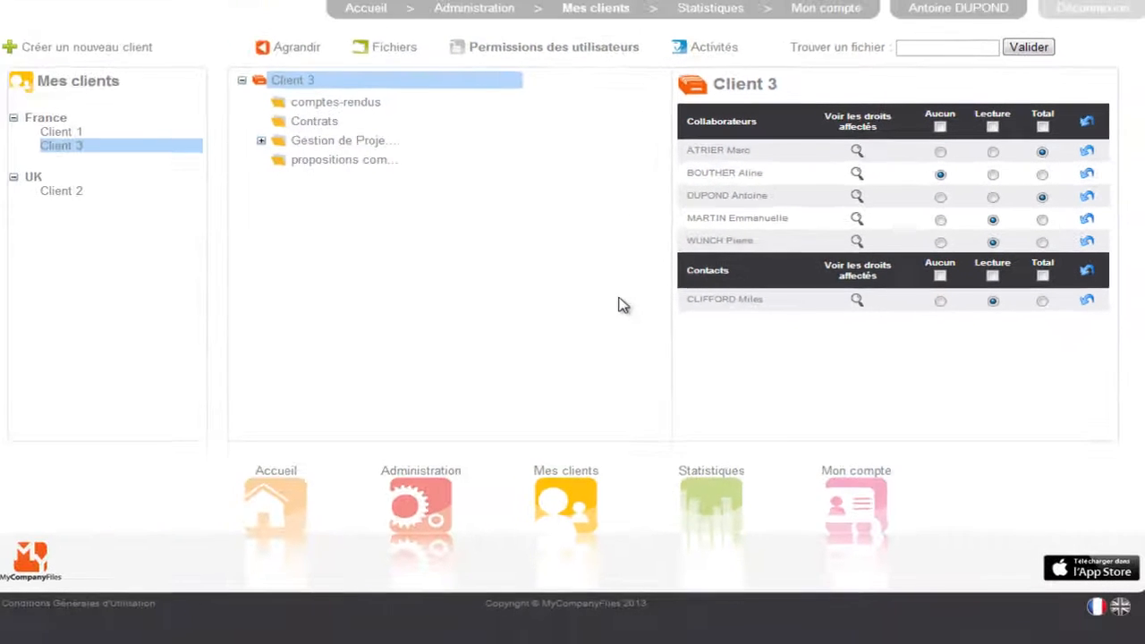
click(347, 108)
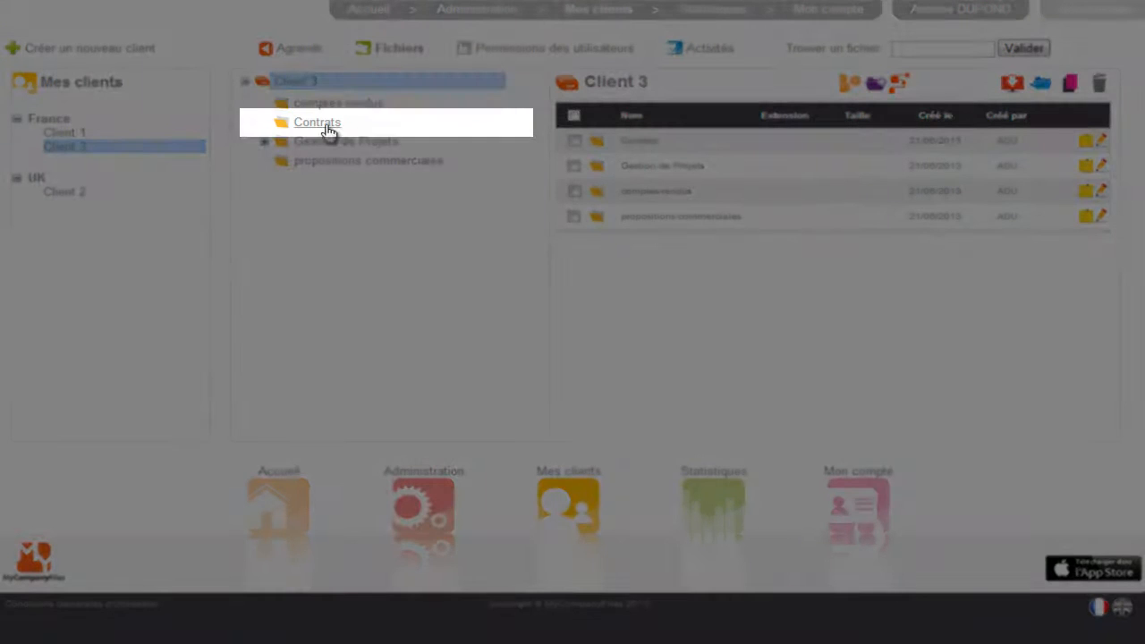
Create a temporary access to Client 3's Contrats folder with the person's e-mail, names and initials, expiring on 30/06/2013
click(327, 127)
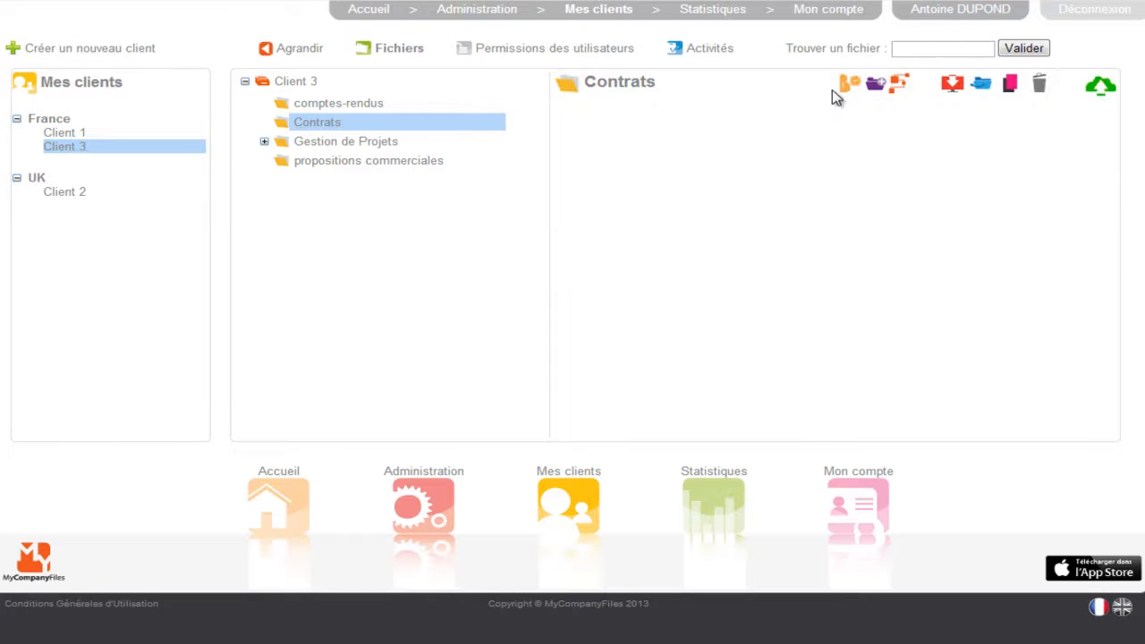
click(848, 84)
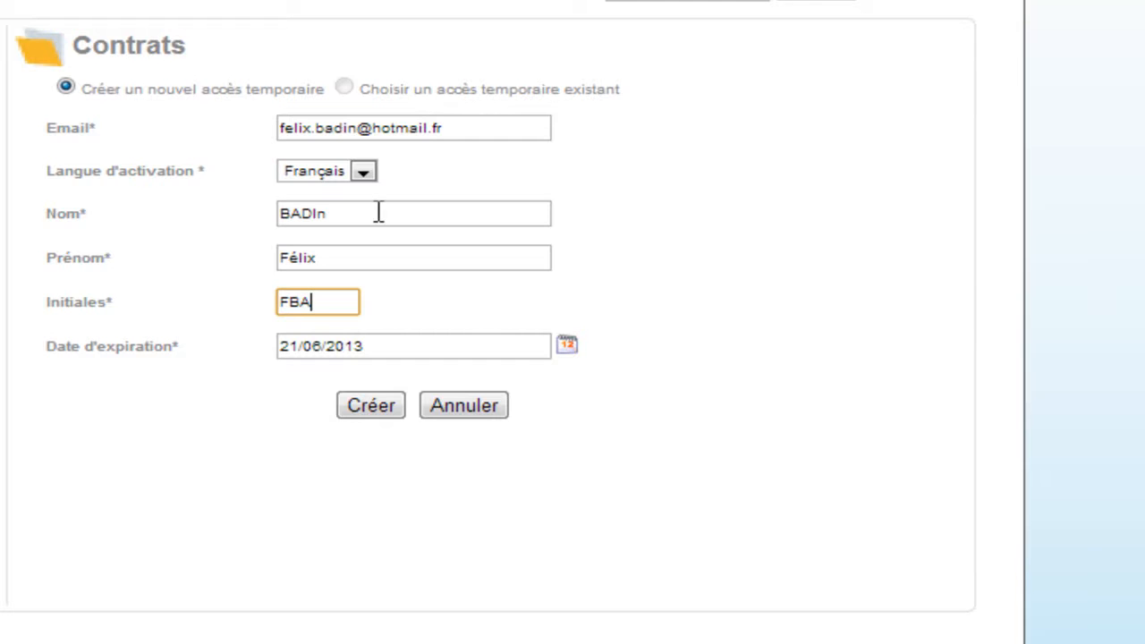
click(566, 345)
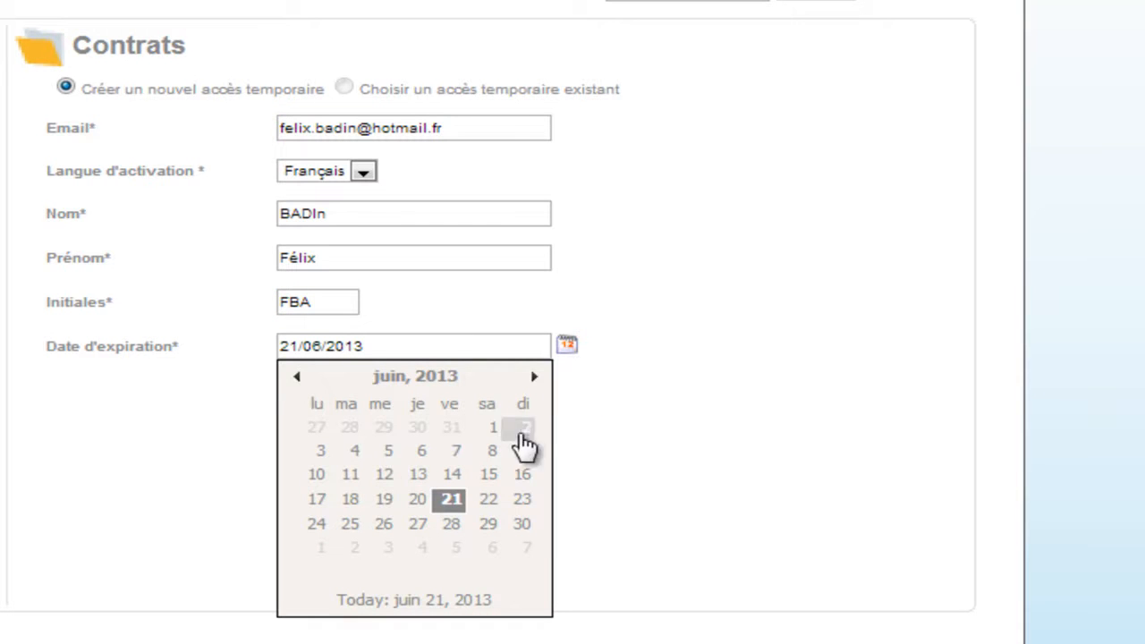
click(518, 528)
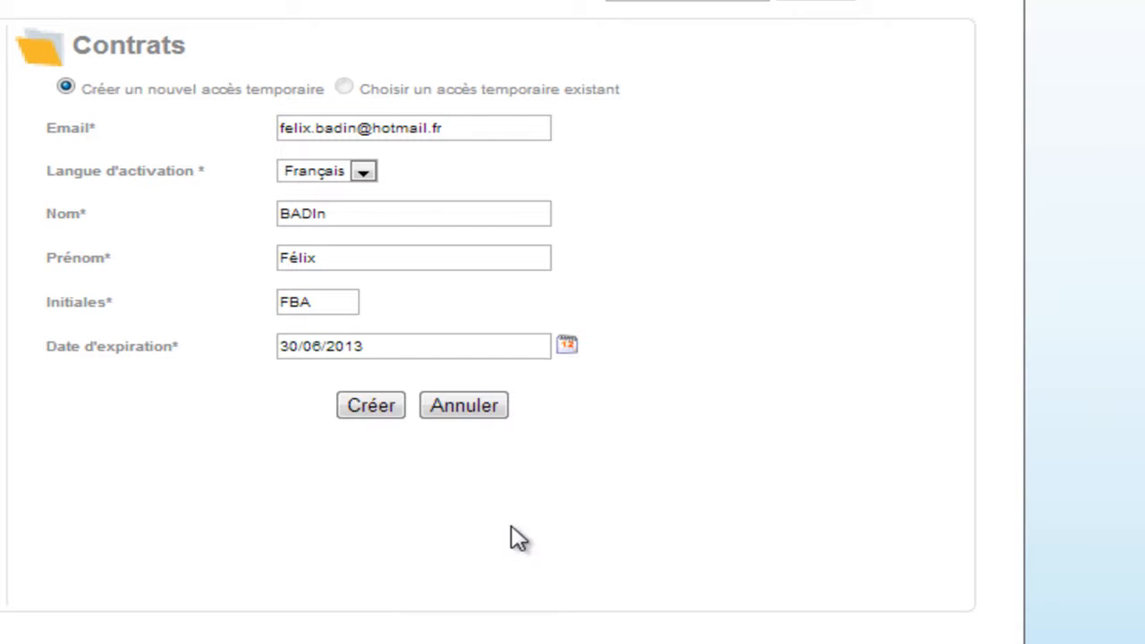
click(362, 412)
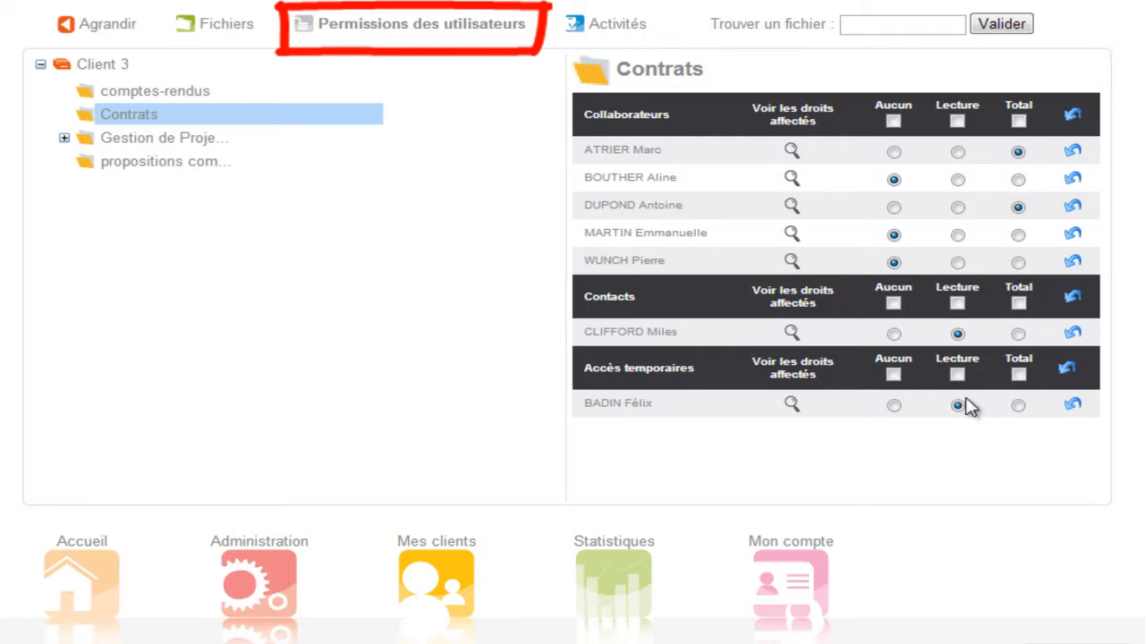
Give the temporary access user Total rights on the Contrats folder and apply the rights to its sub-elements
click(1018, 405)
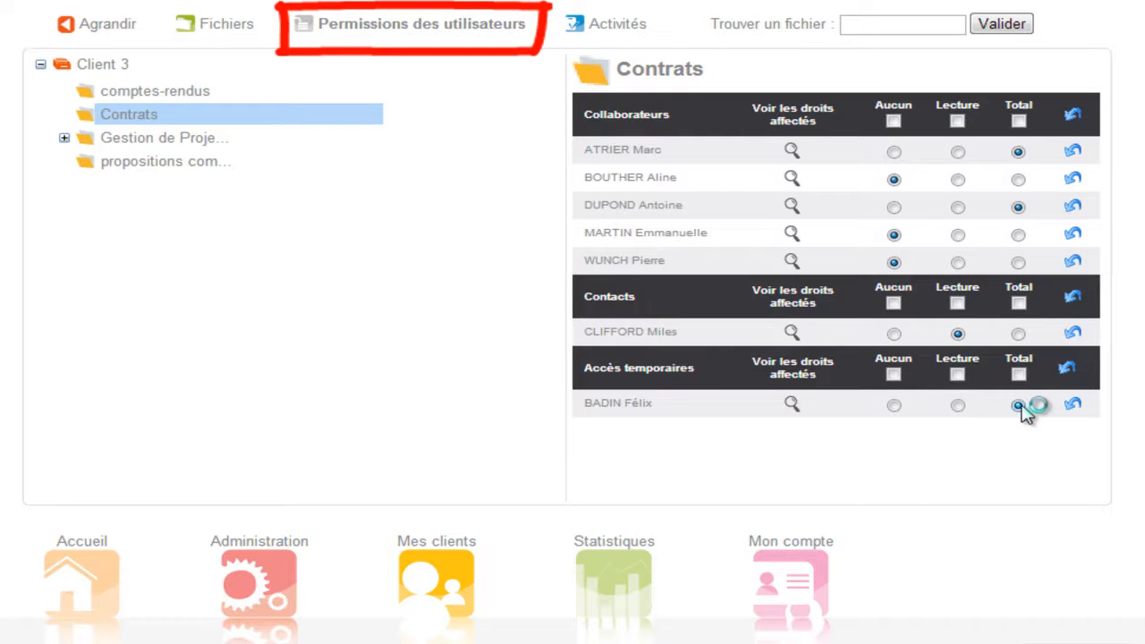
click(1072, 404)
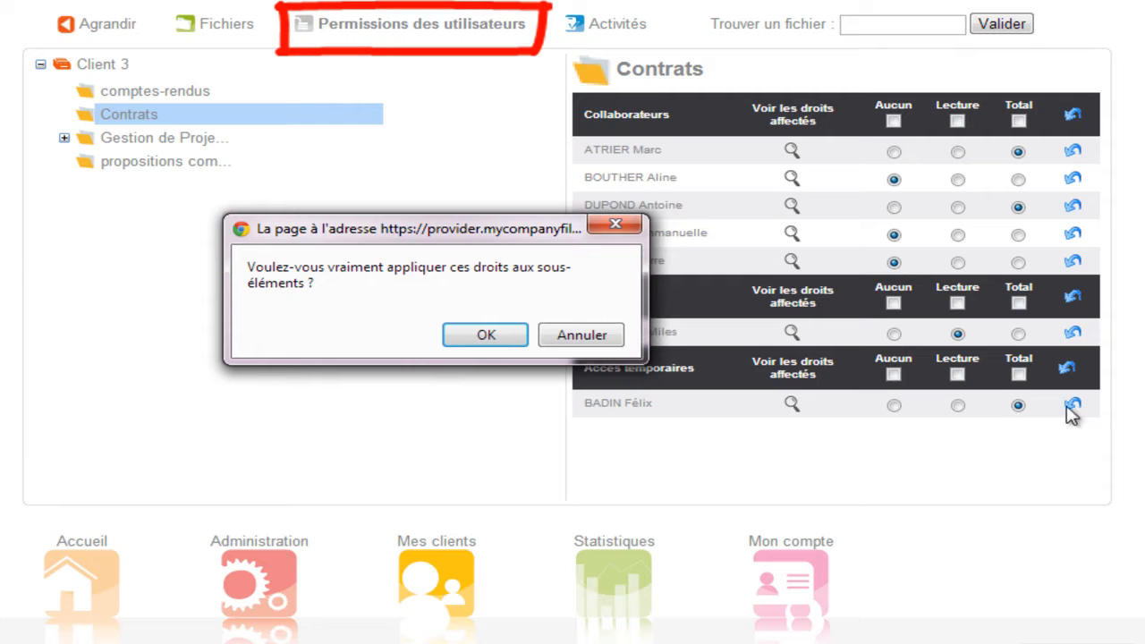
click(513, 334)
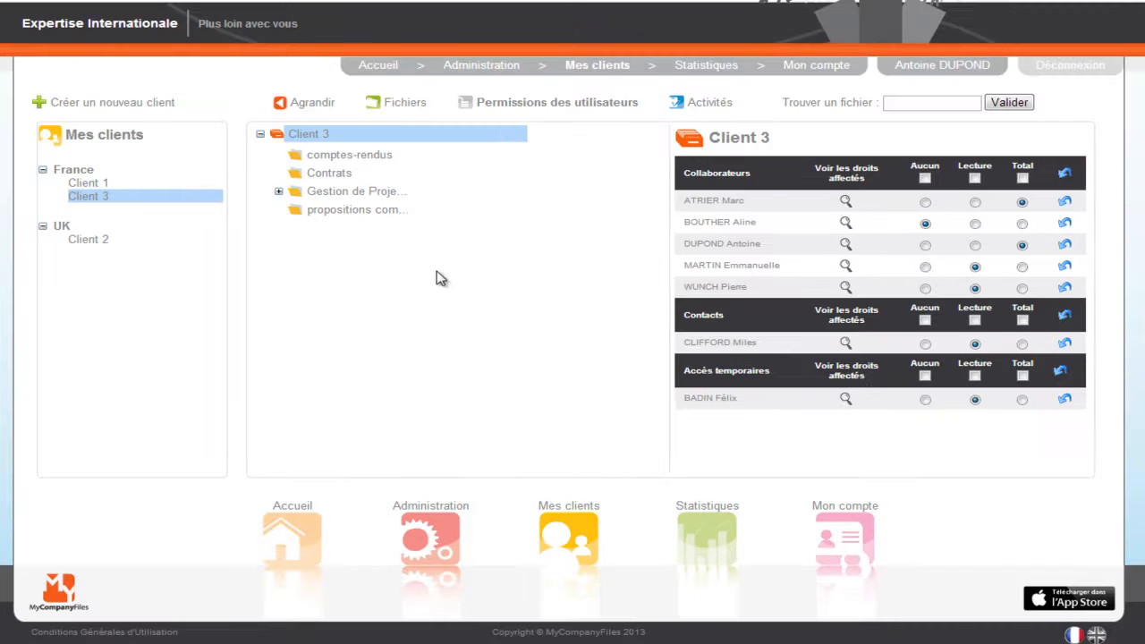
Upload the PDFs Fiche technique 1, 2, 3 and 4 from the MyCompanyFiles folder into Client 3's Contrats folder
click(396, 104)
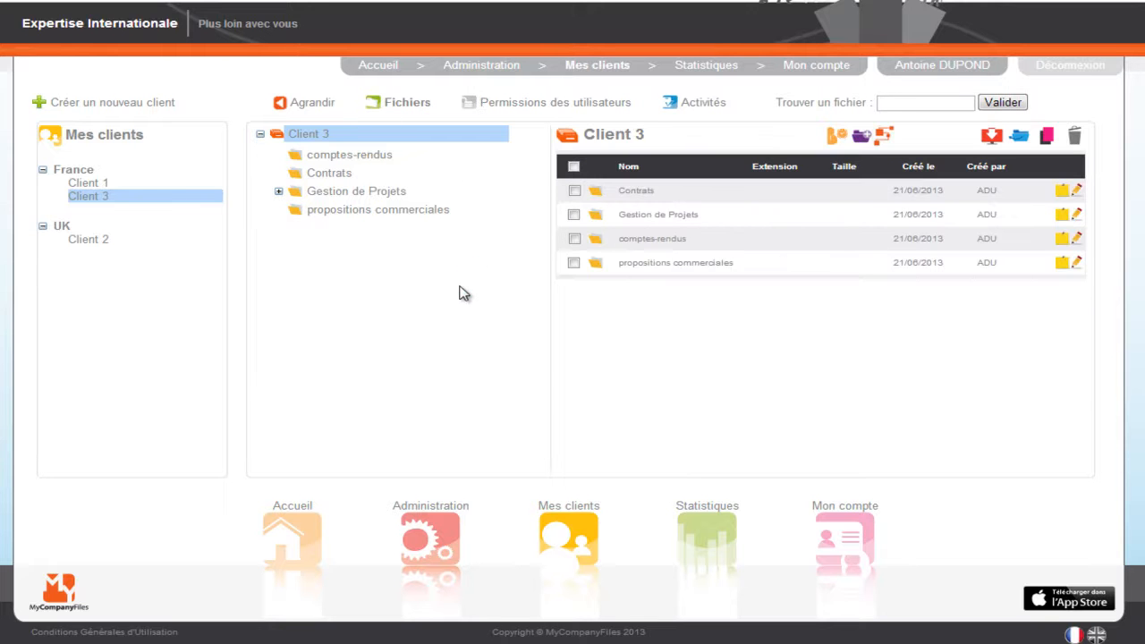
click(332, 176)
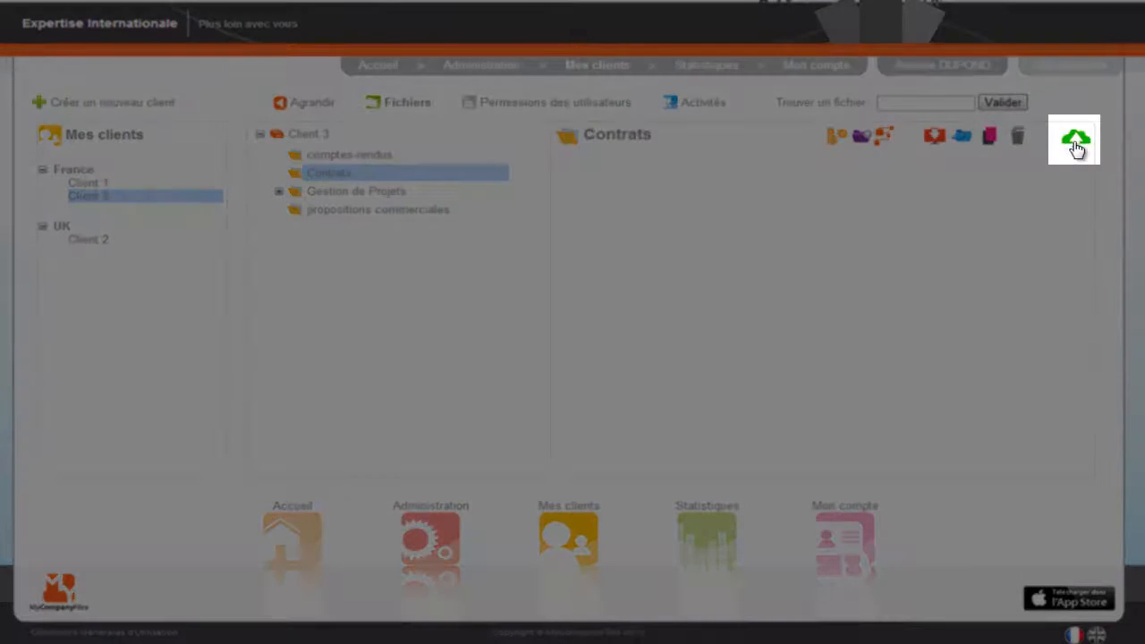
click(1075, 143)
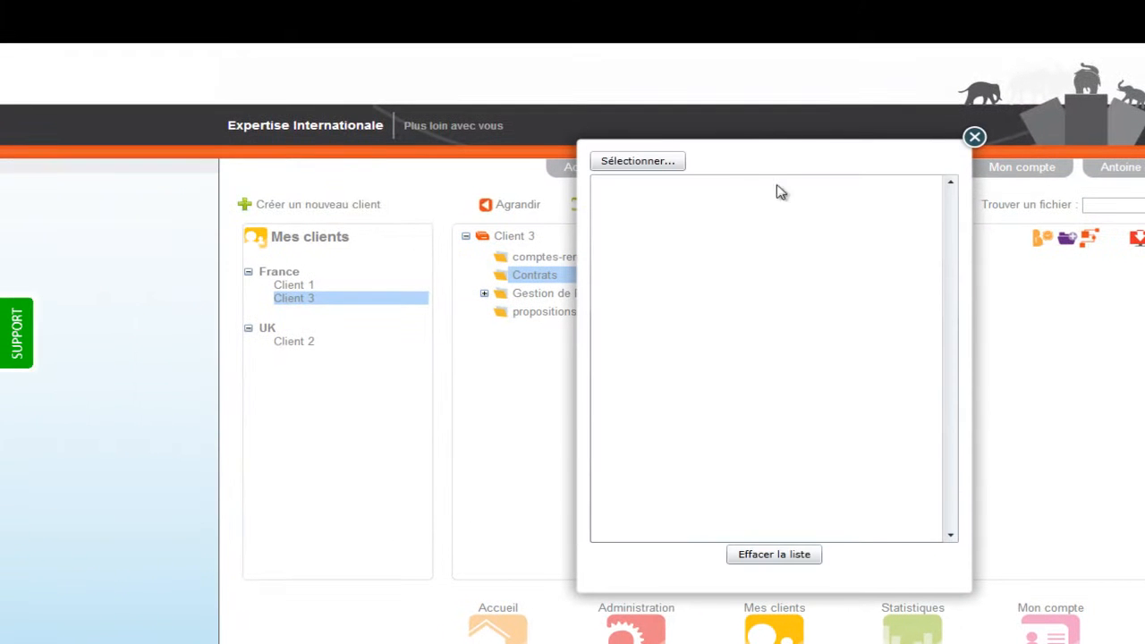
click(671, 164)
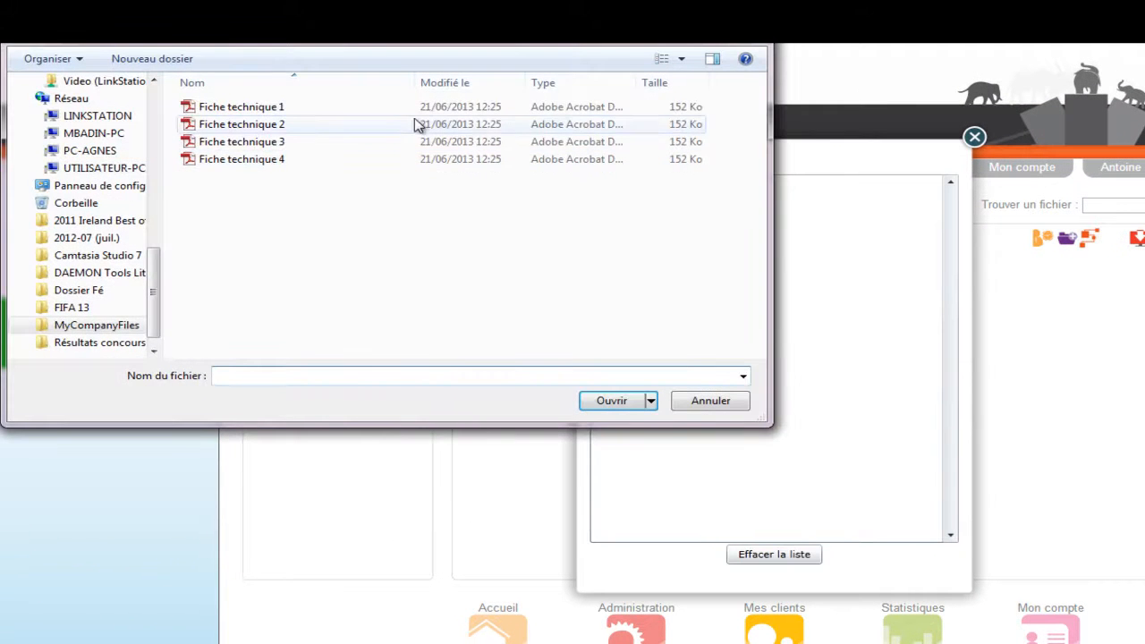
drag(388, 112, 376, 158)
shift+click(380, 161)
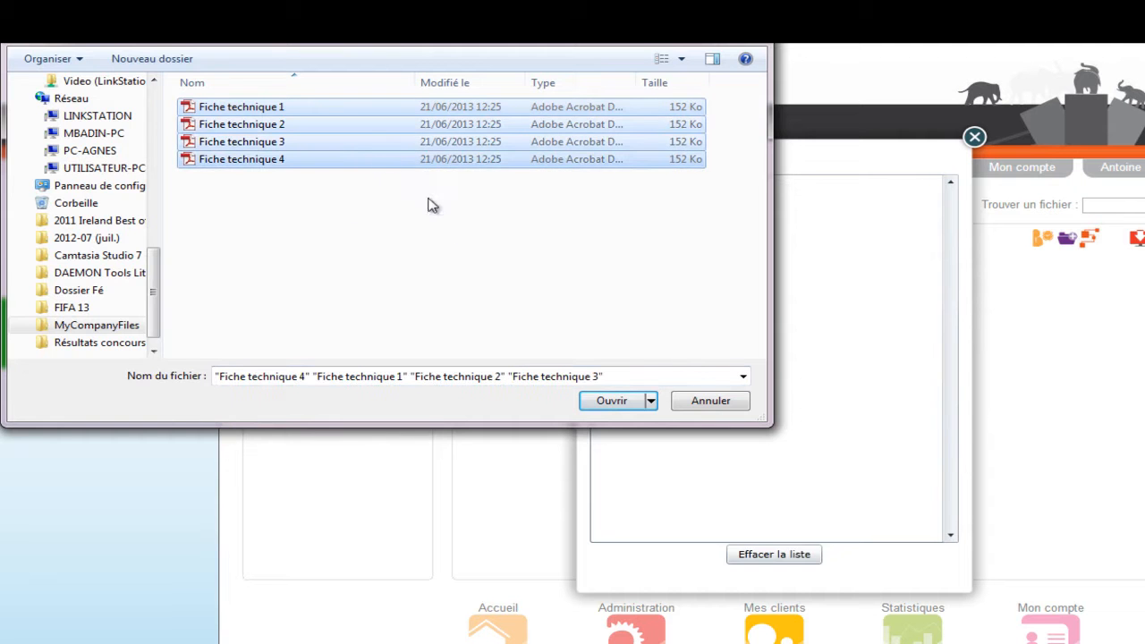
click(614, 408)
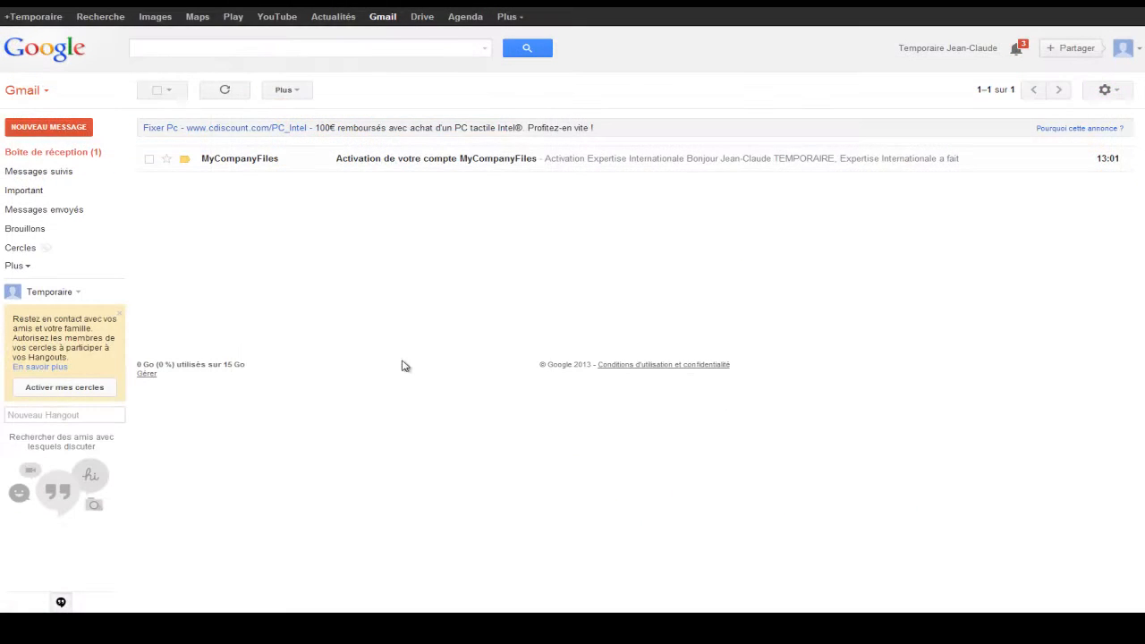
In the temporary user's Gmail inbox, open the MyCompanyFiles activation e-mail, follow its link, and activate the account with a password and confirmation
click(252, 159)
click(506, 513)
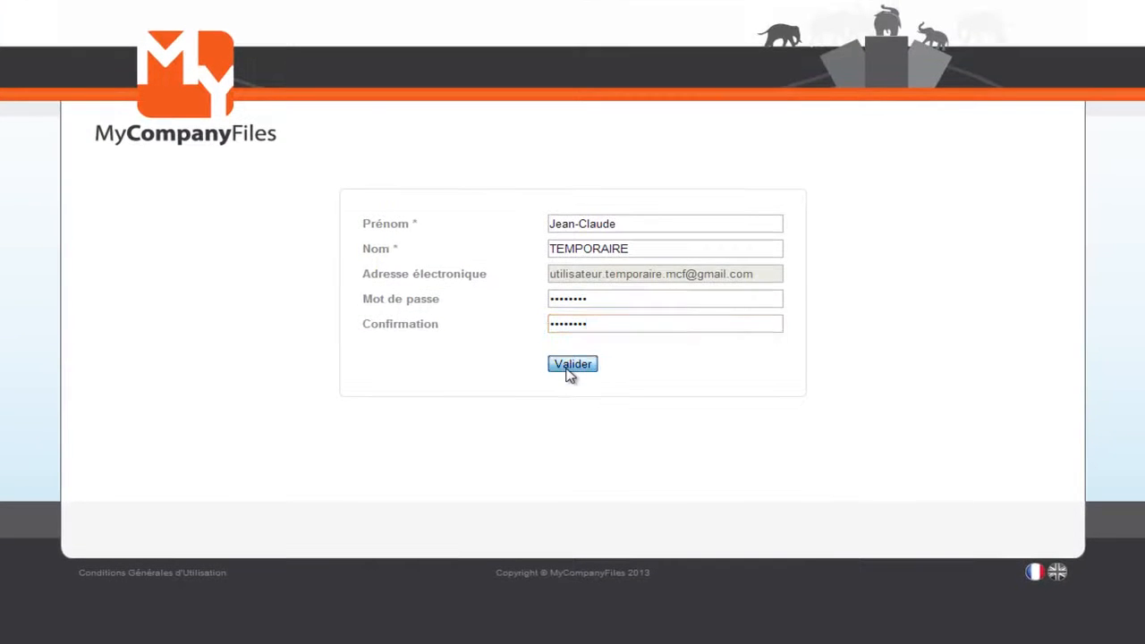
click(570, 365)
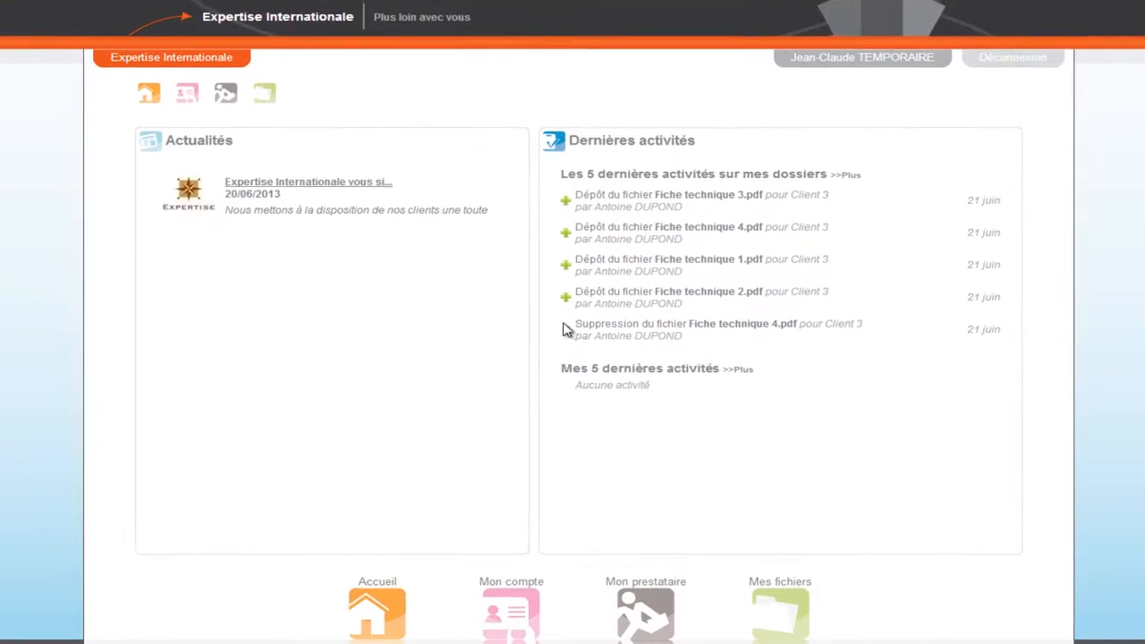
Check the Expertise Internationale news item and the full list of latest activities on the temporary user's folders, and close the list
click(375, 184)
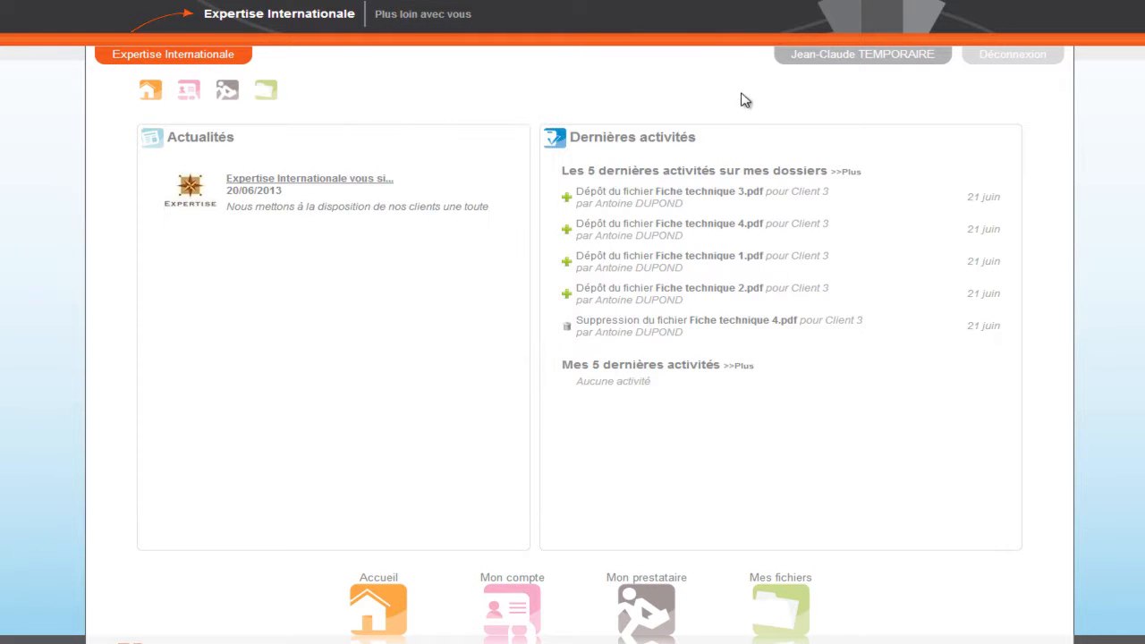
click(847, 171)
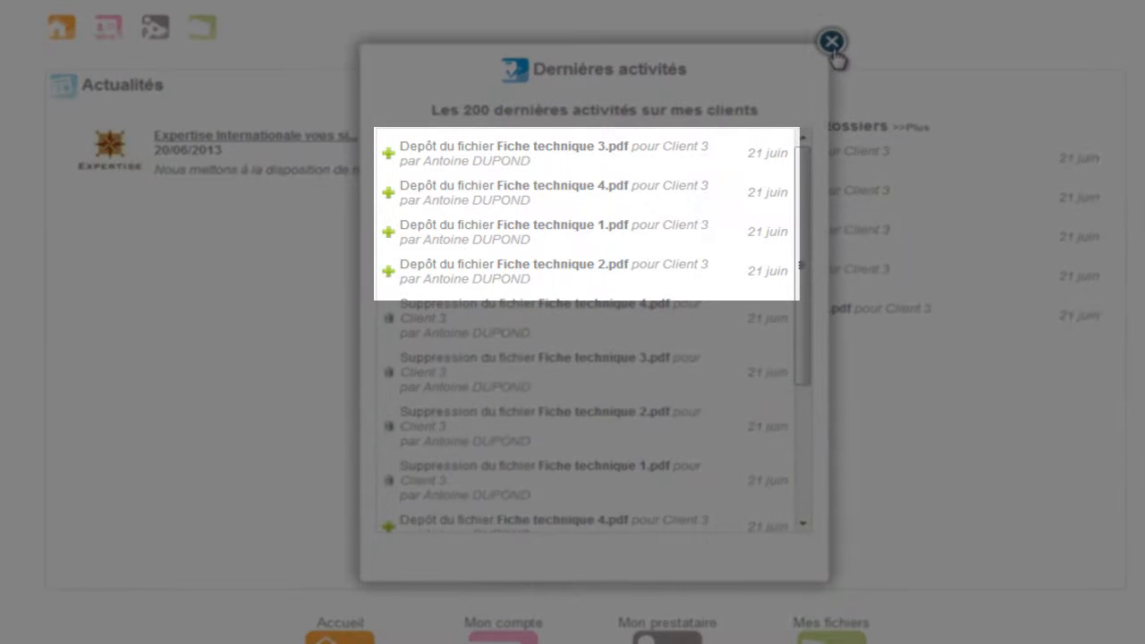
click(831, 42)
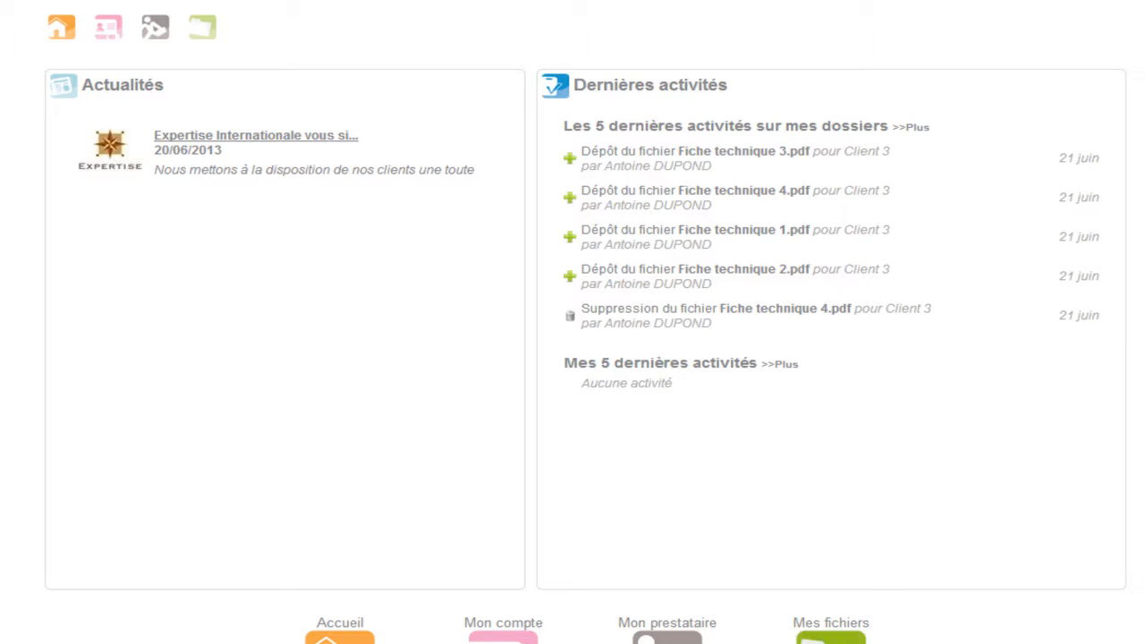
In the temporary user's files, open Client 3's Contrats folder, select all the files and download the selection
click(831, 638)
click(513, 152)
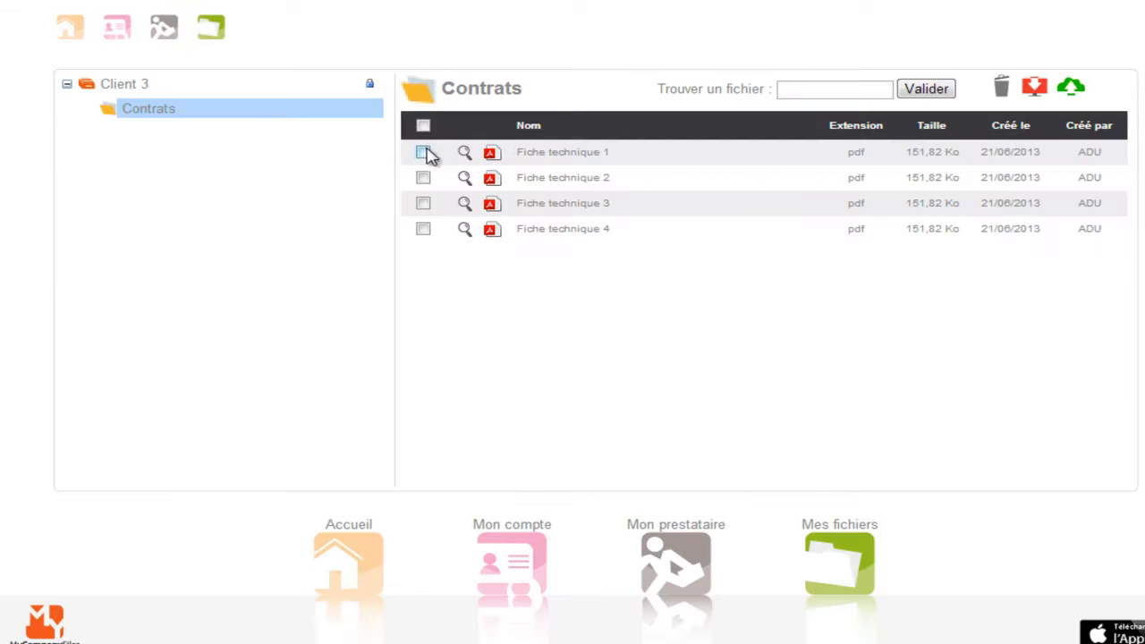
click(423, 125)
click(1035, 86)
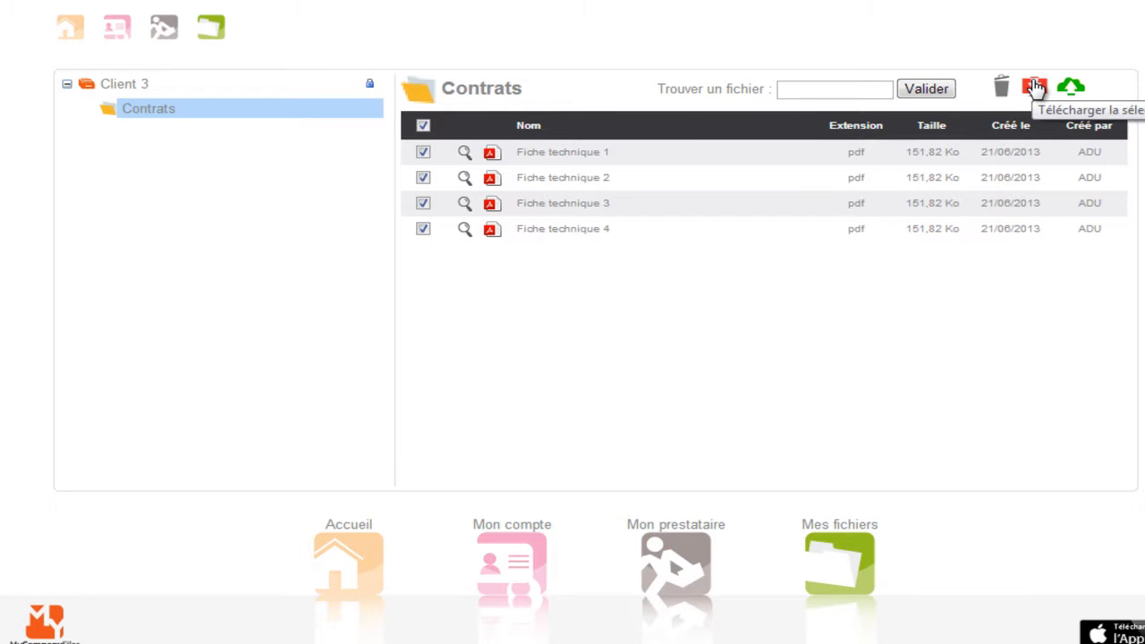